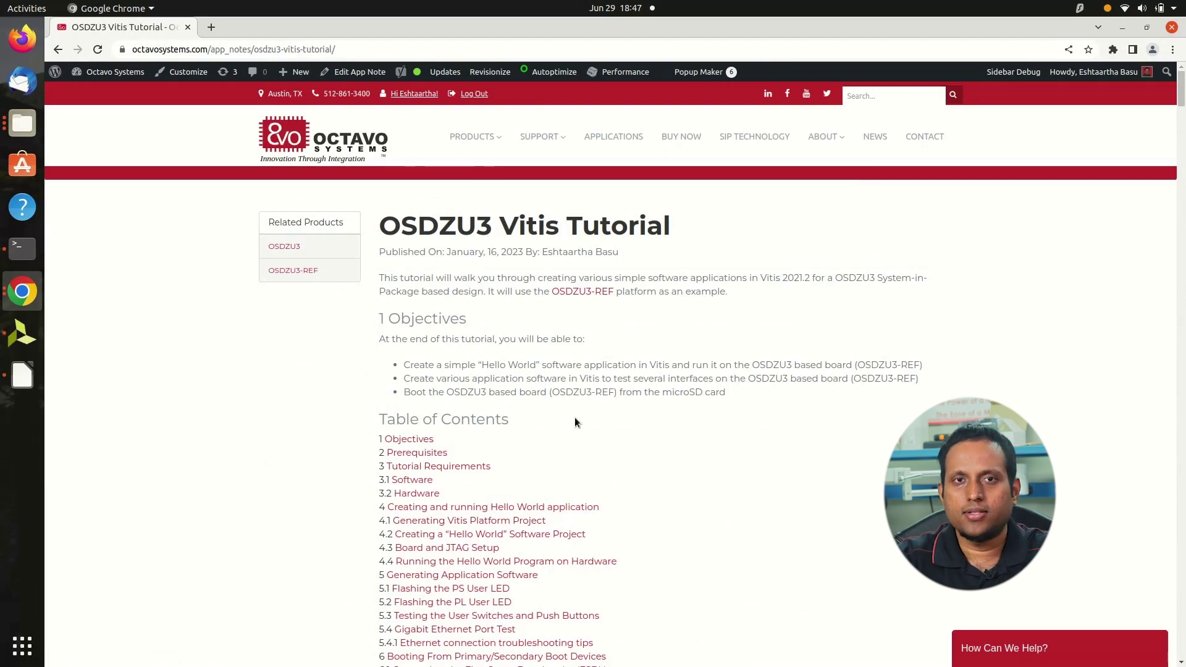
- Download the Sample Code Files linked under the software requirements of the OSDZU3 Vitis Tutorial
scroll(573, 418, down, 6)
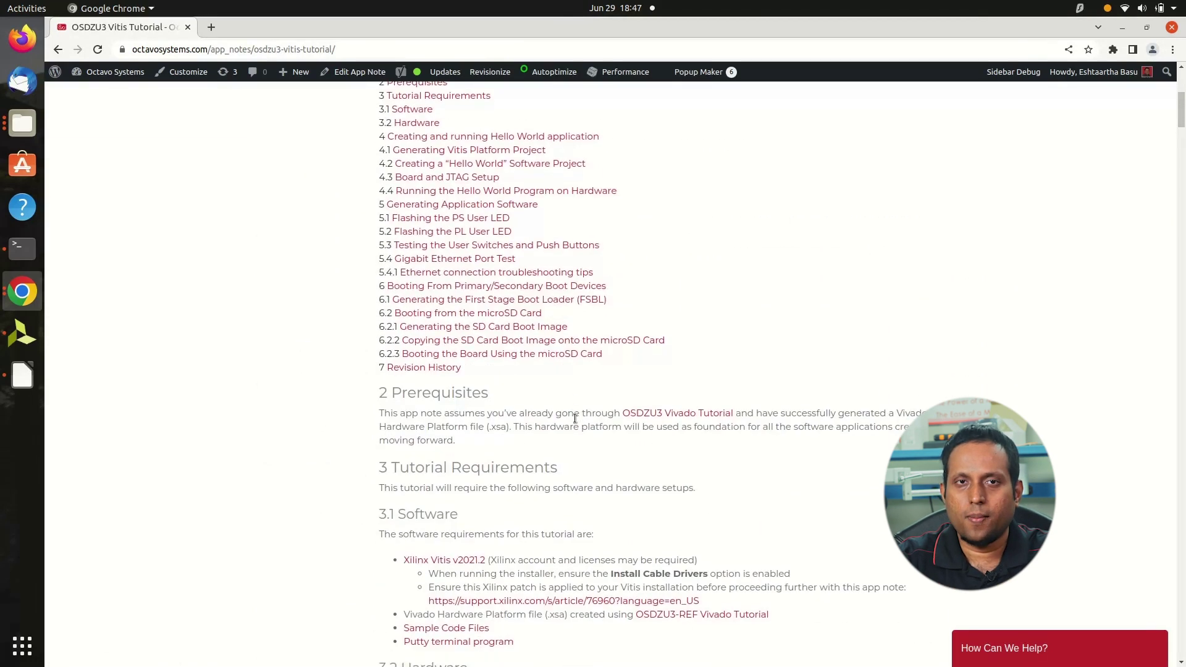
scroll(574, 418, down, 2)
scroll(574, 418, down, 2)
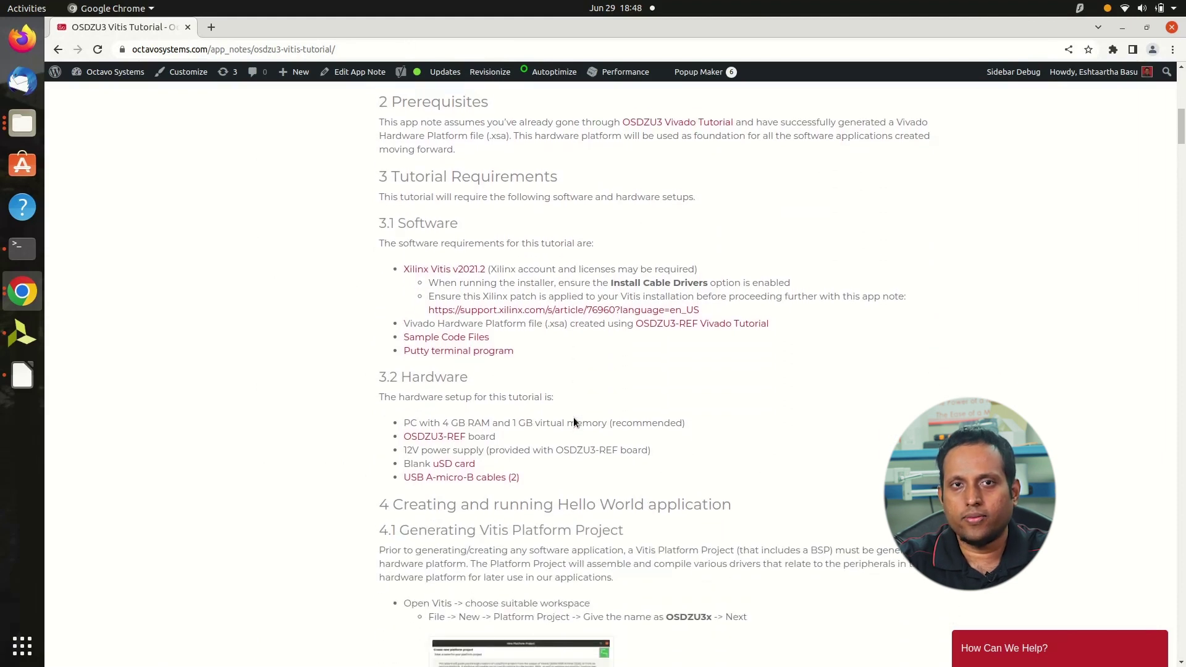
scroll(575, 418, down, 1)
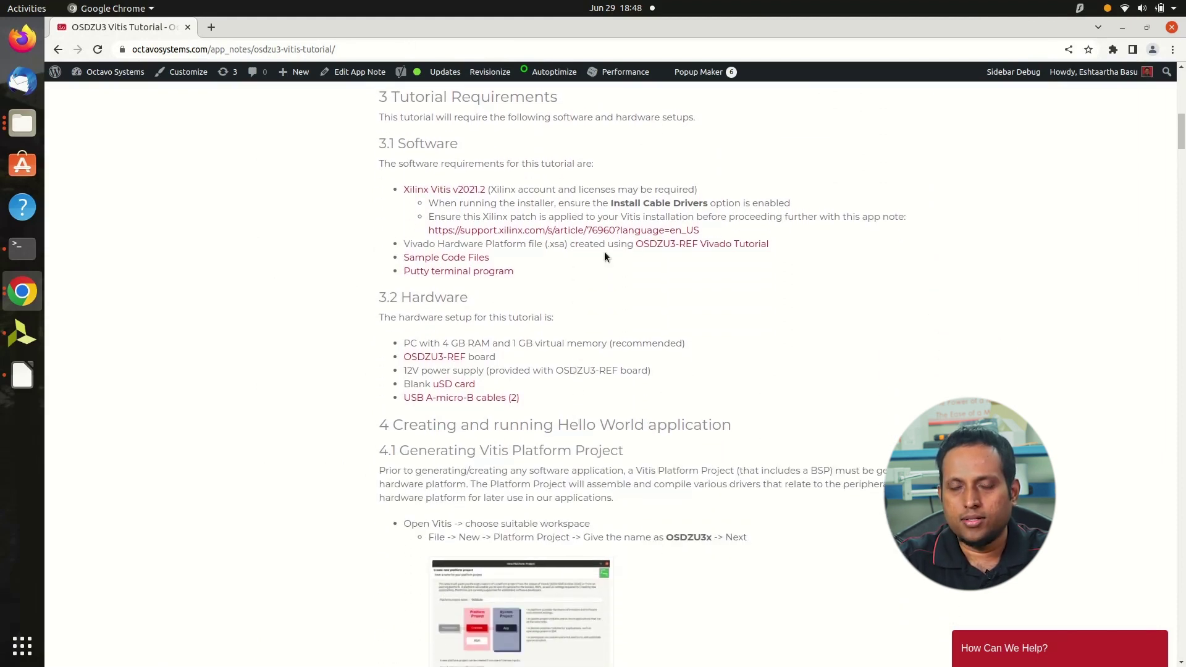
triple_click(698, 190)
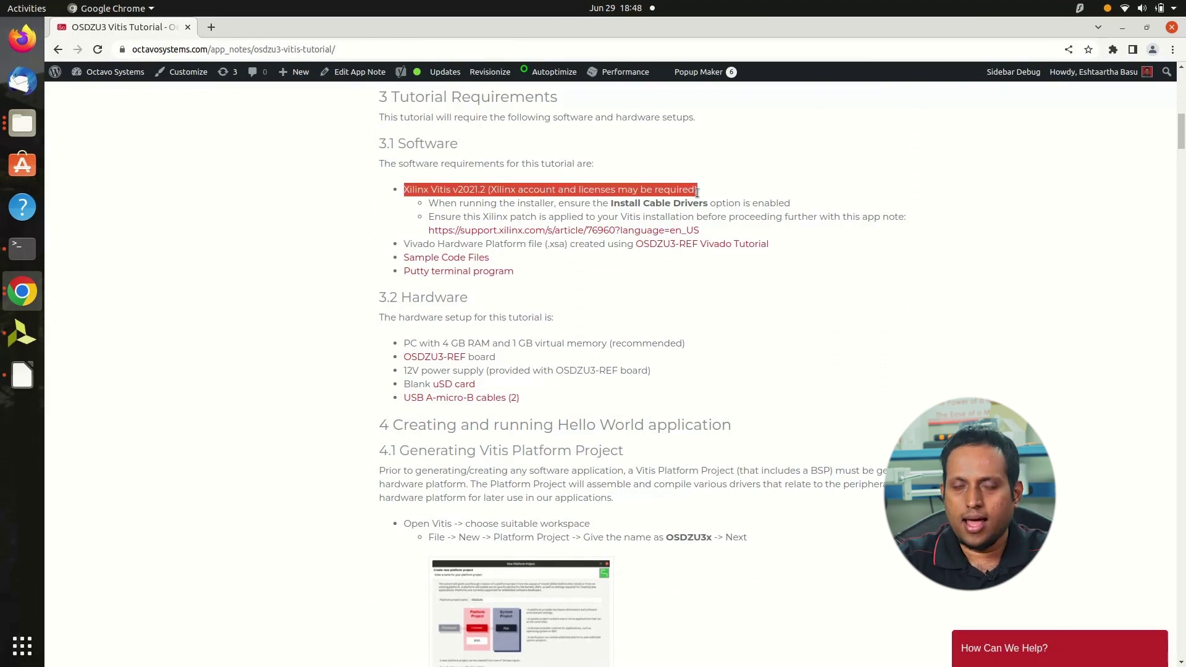
click(608, 269)
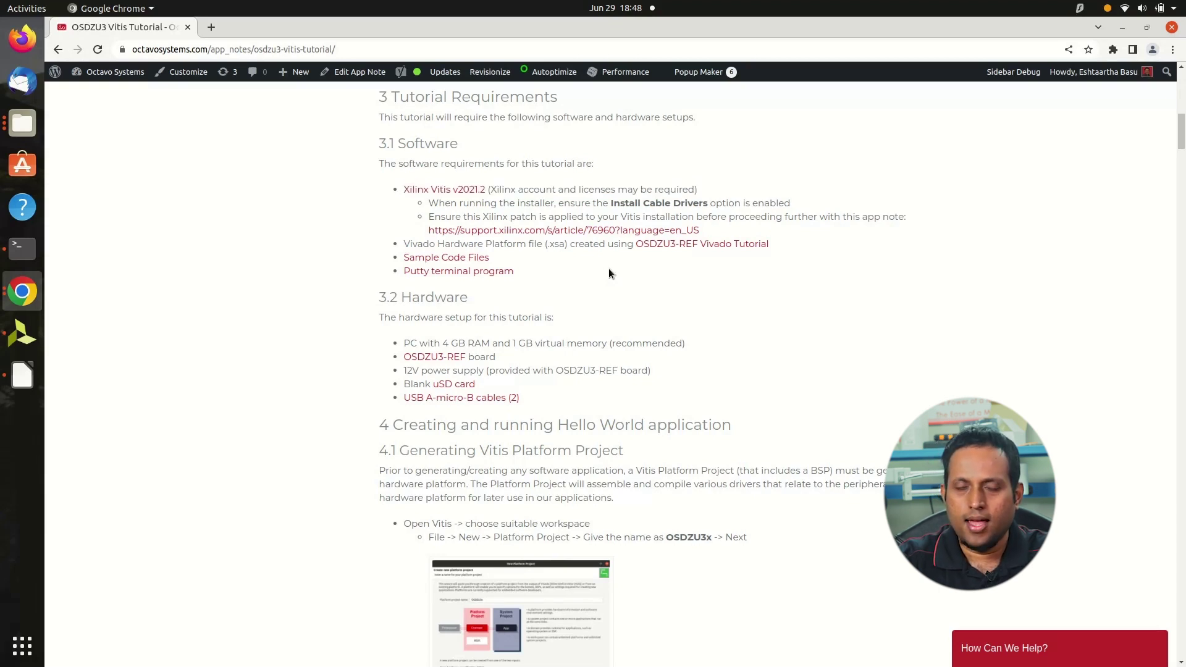
click(427, 259)
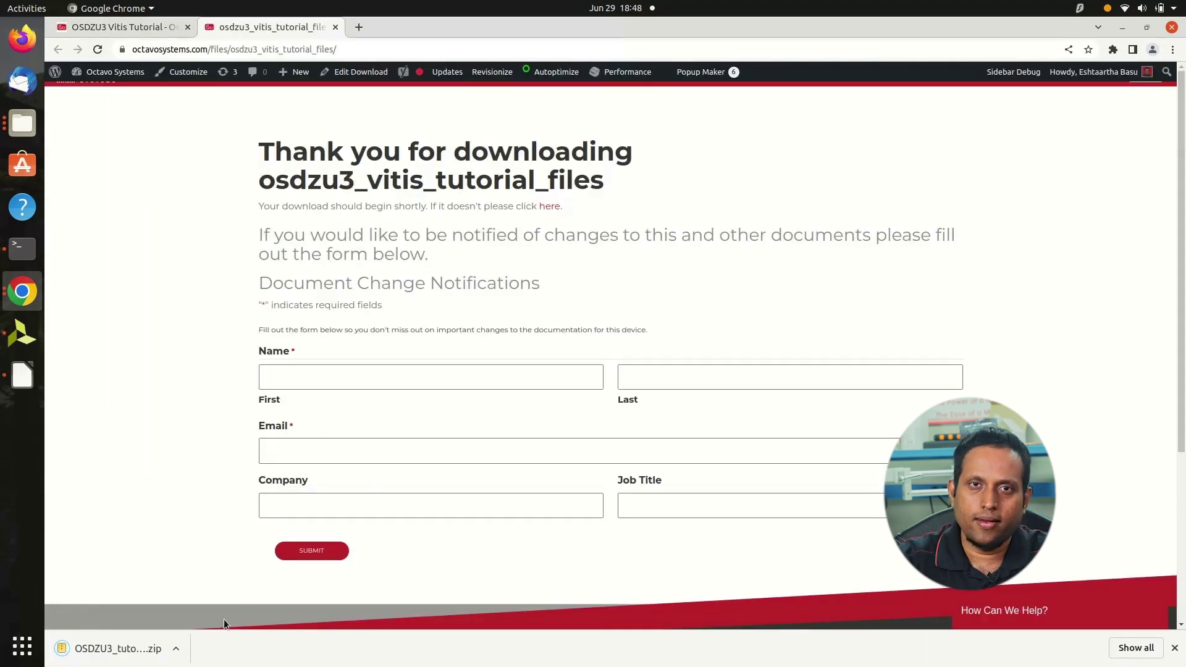
- Locate the downloaded OSDZU3_tutorial_files_v1.zip in the file manager and extract it into the Downloads folder
click(176, 649)
click(207, 606)
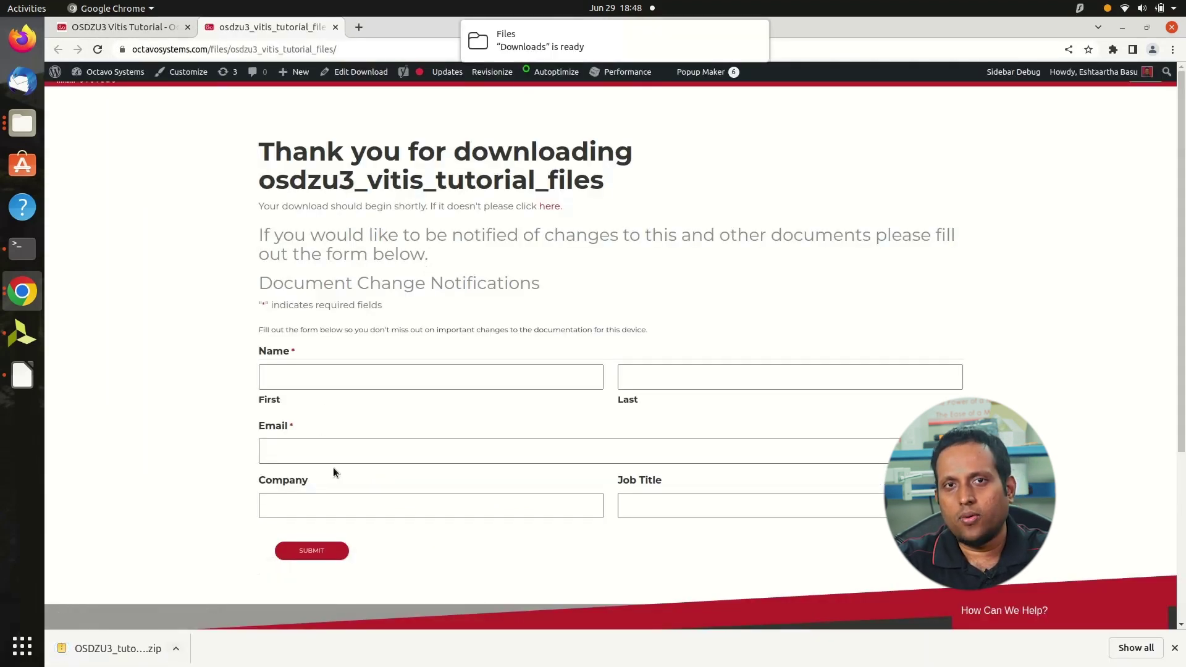
click(561, 30)
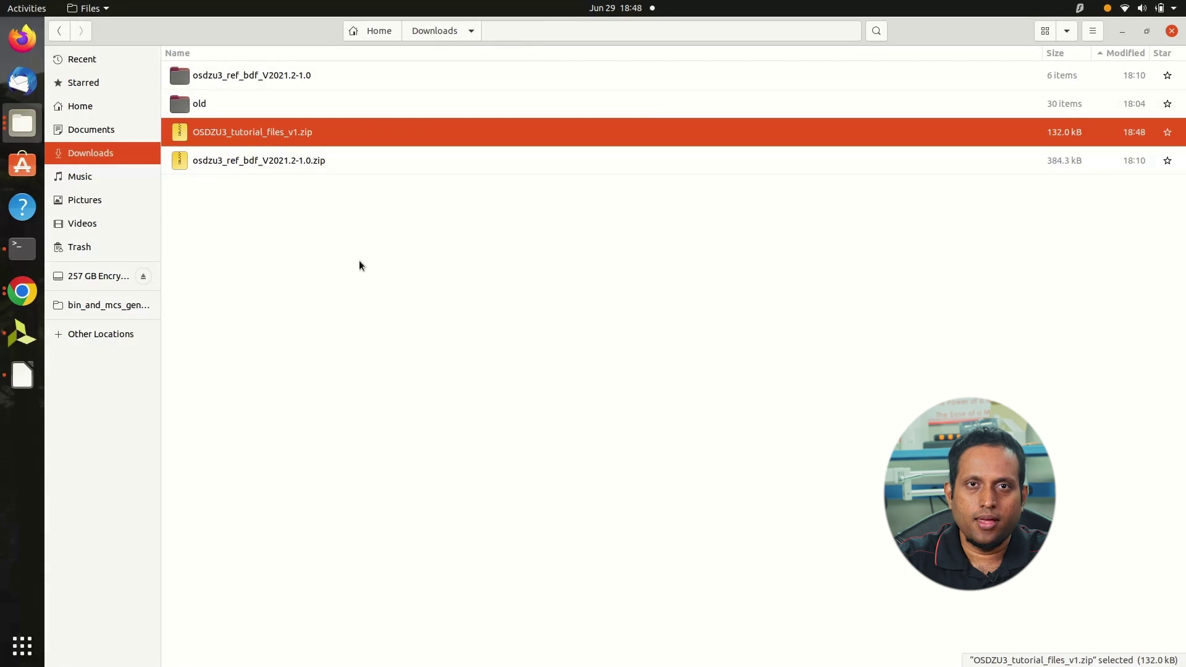
right_click(358, 132)
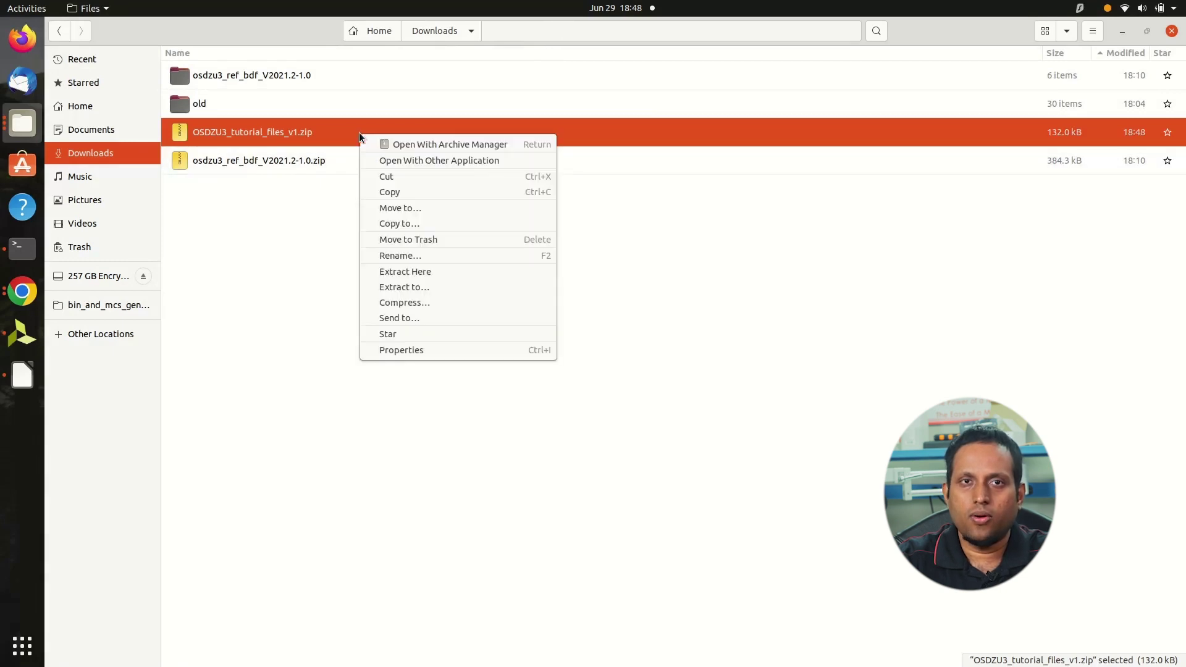
click(392, 288)
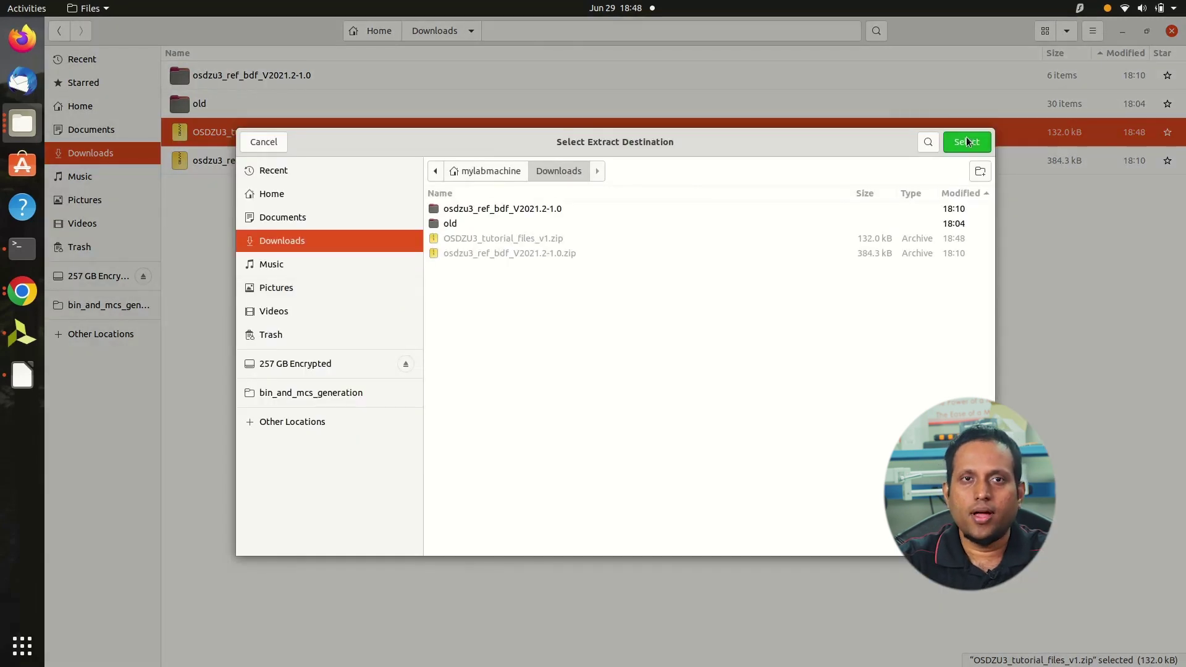
click(966, 141)
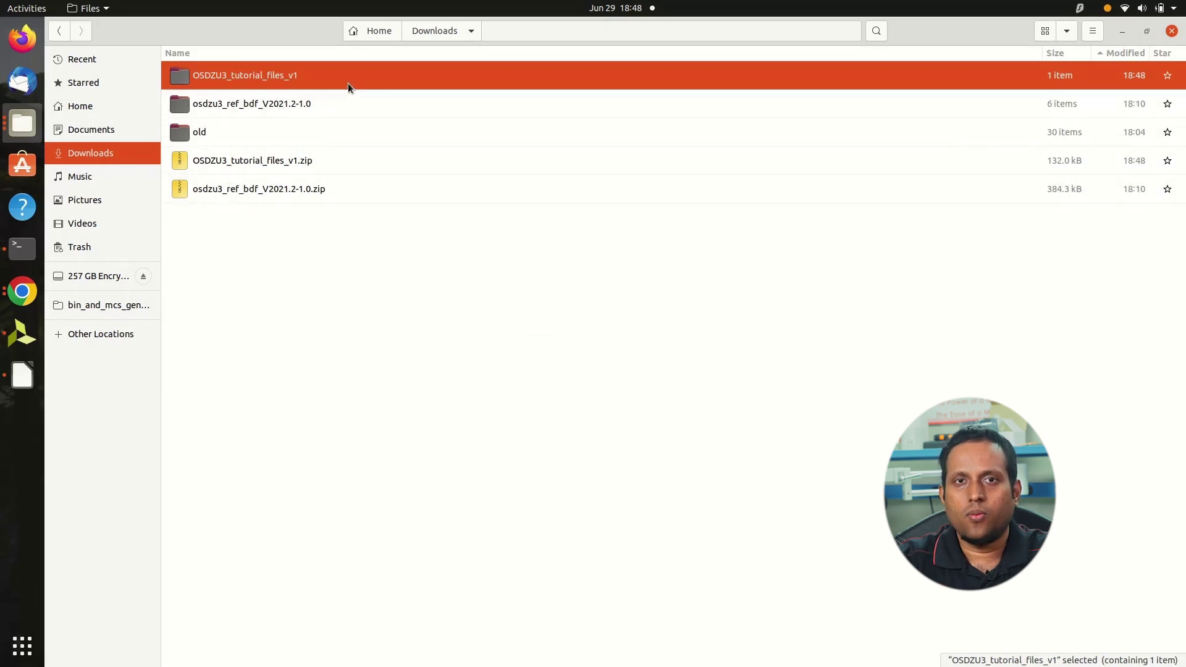
- Create a new folder named vitis_workspace in the home directory
click(373, 31)
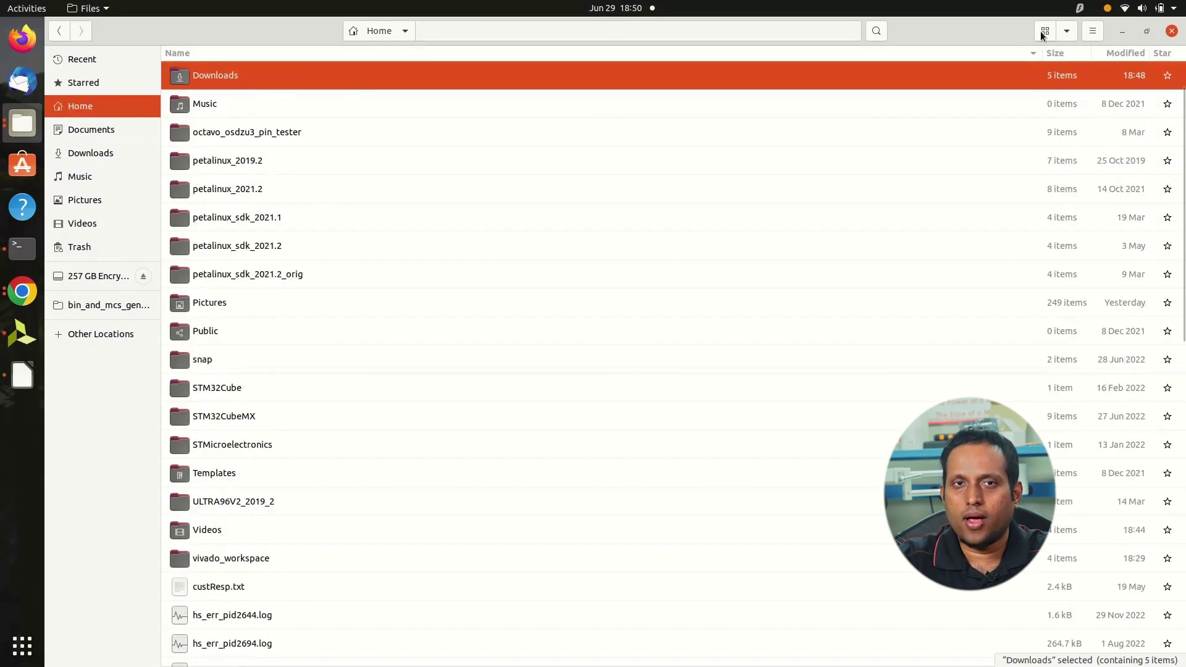
click(1045, 31)
right_click(476, 381)
click(502, 387)
text(vitis_workspace)
key(Return)
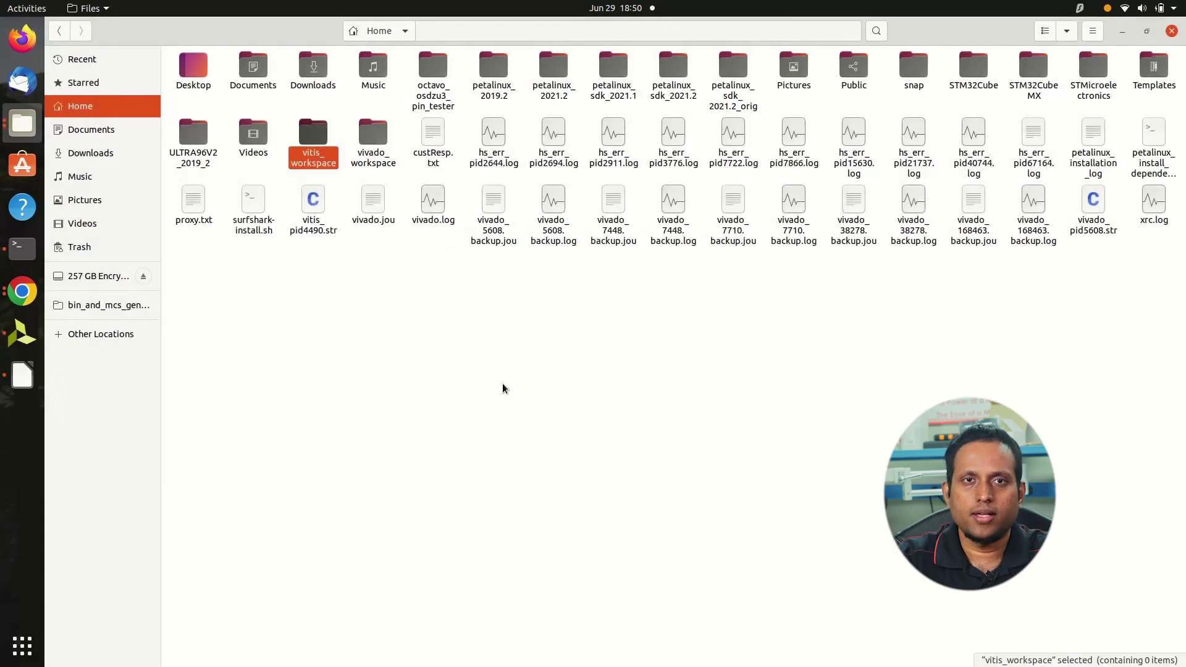
- Open a terminal inside the vitis_workspace folder and widen its window
double_click(315, 158)
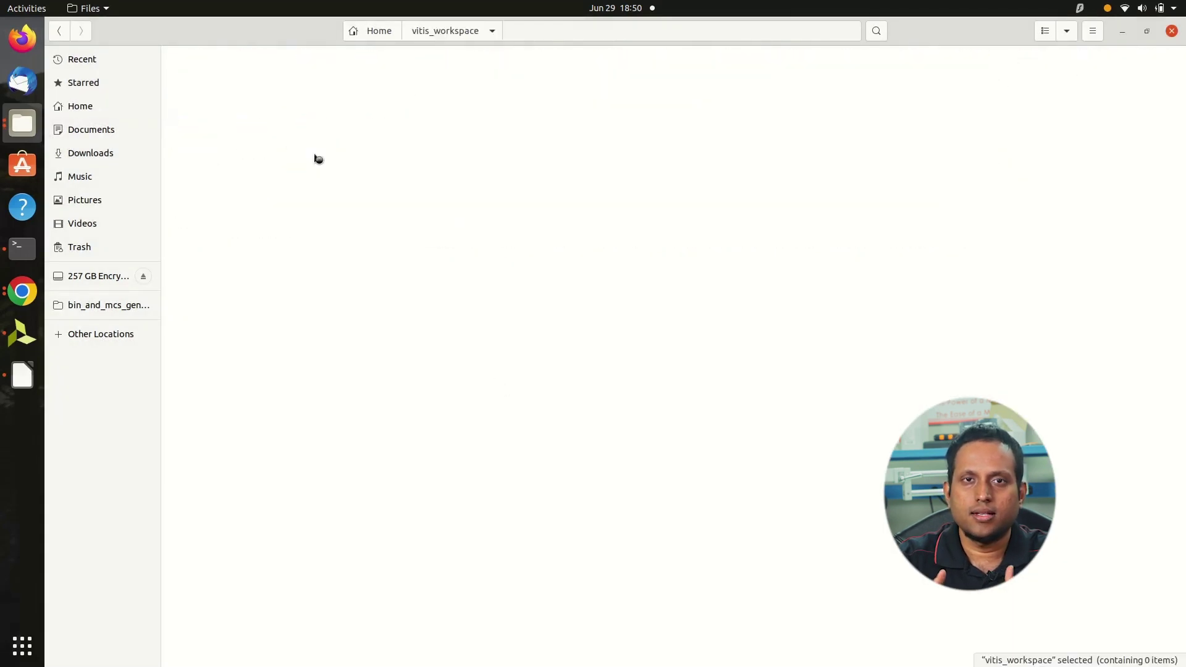
right_click(422, 216)
click(492, 301)
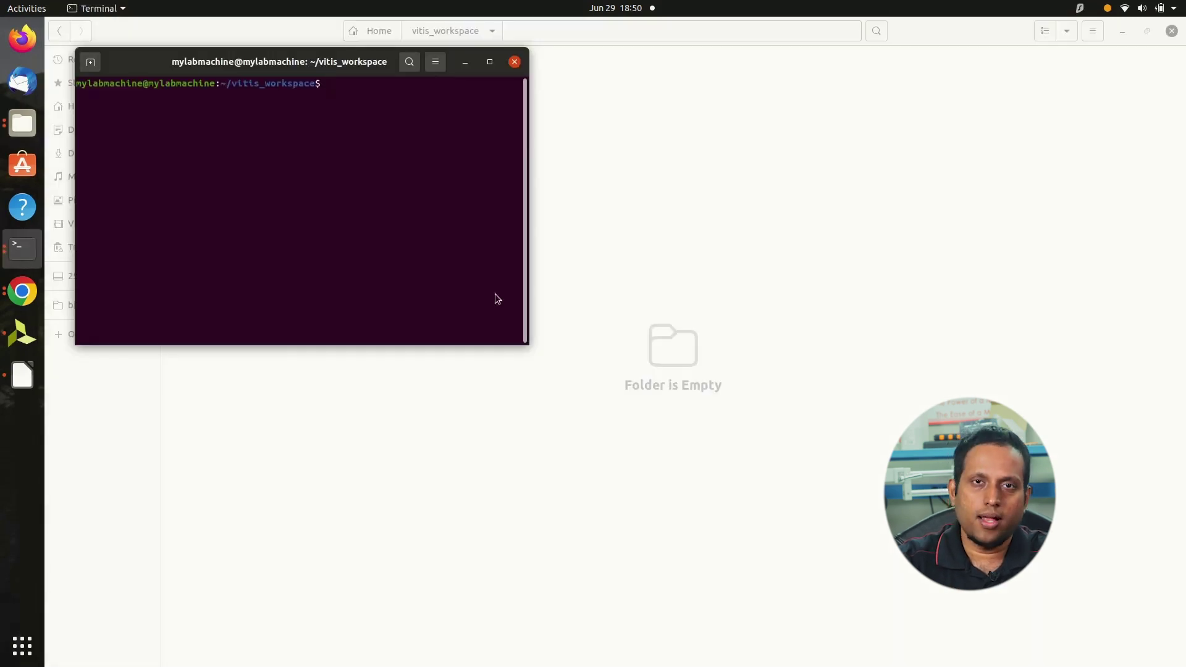
drag(529, 219, 1067, 219)
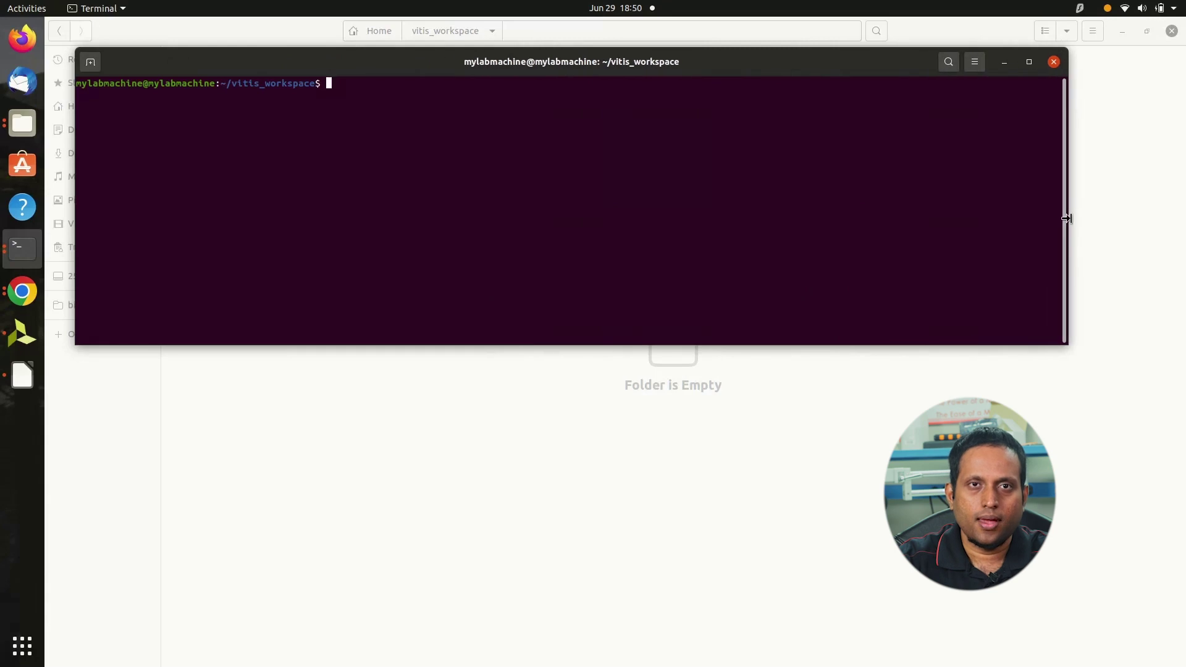
- Source the Vitis environment script /tools/Xilinx/Vitis/2021.2/settings64.sh in the terminal
text(so)
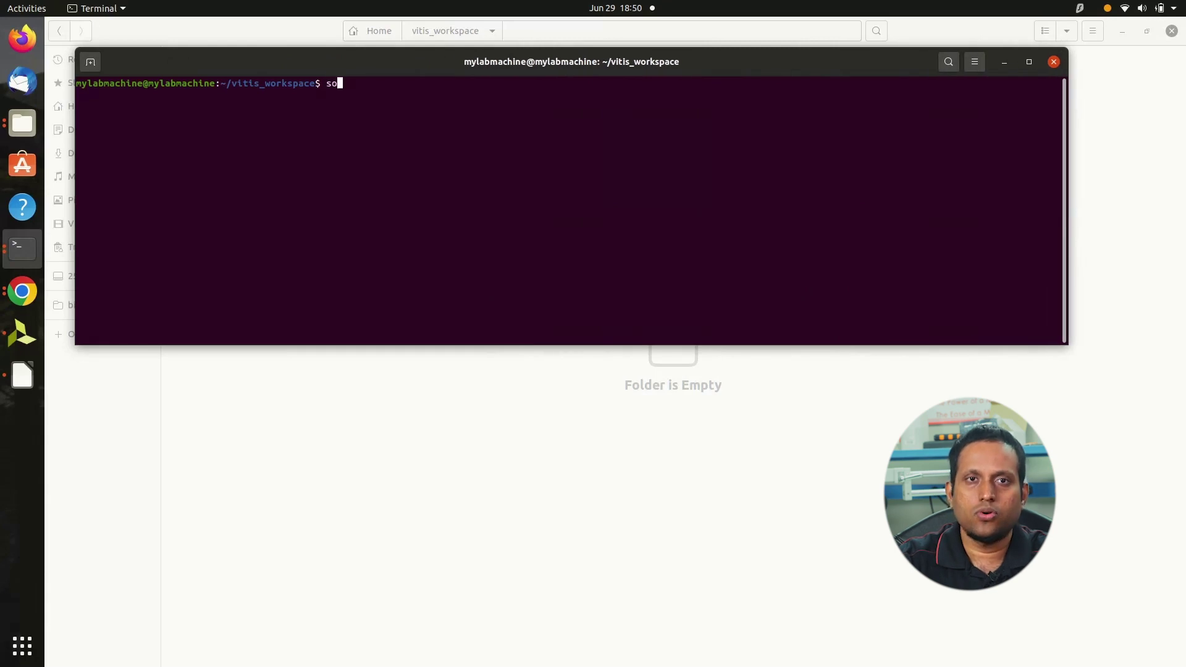
text(urce )
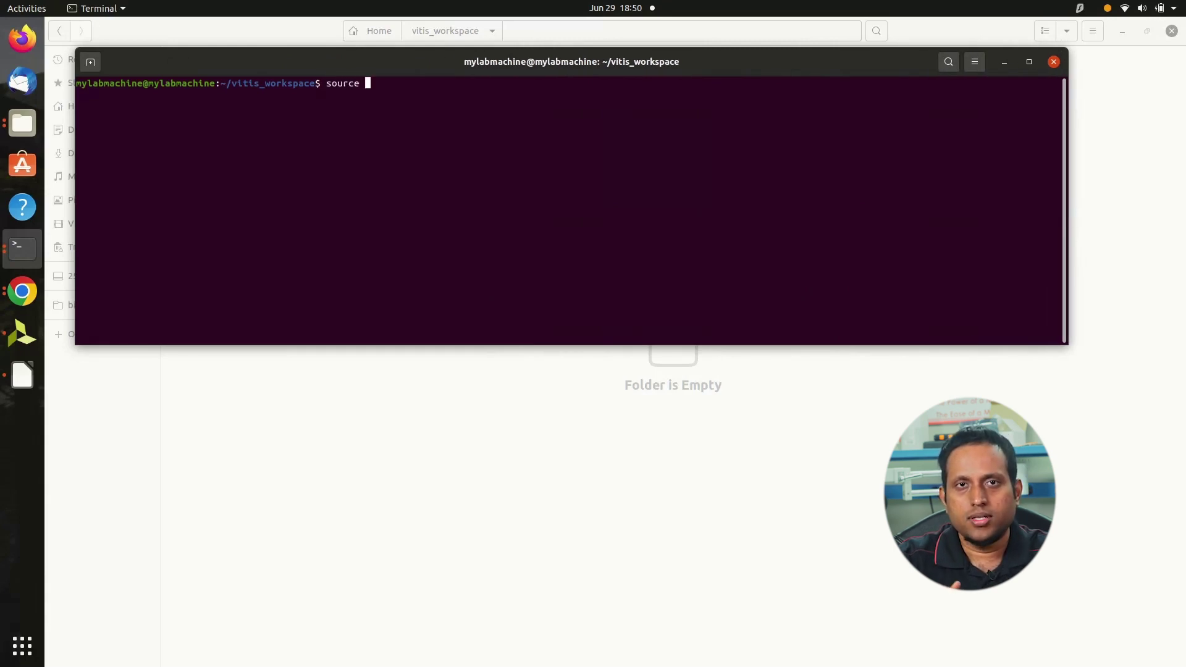
text(/tools/Xilinx/)
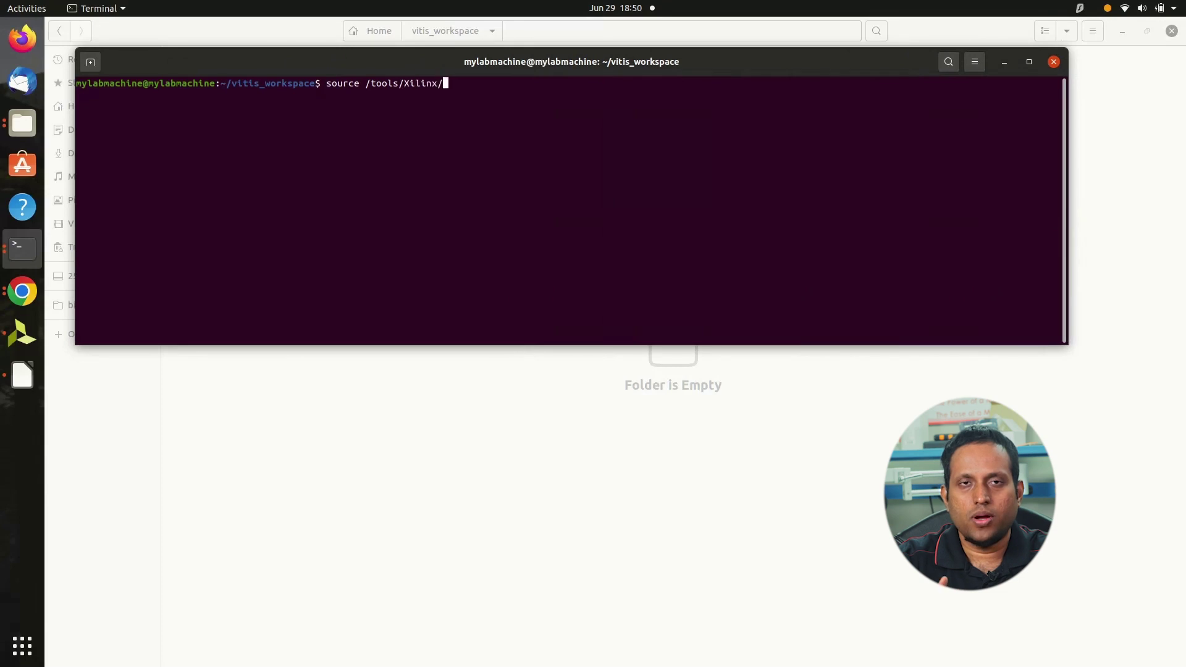
text(Vi)
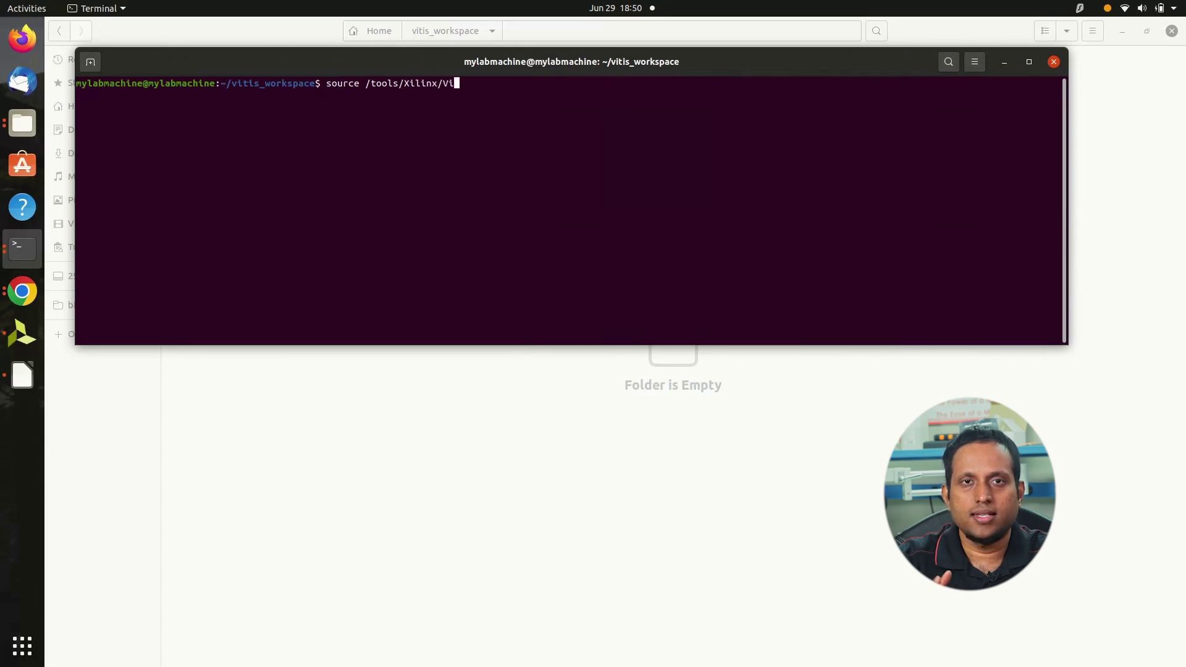
text(tis/2021.2/settings64.sh)
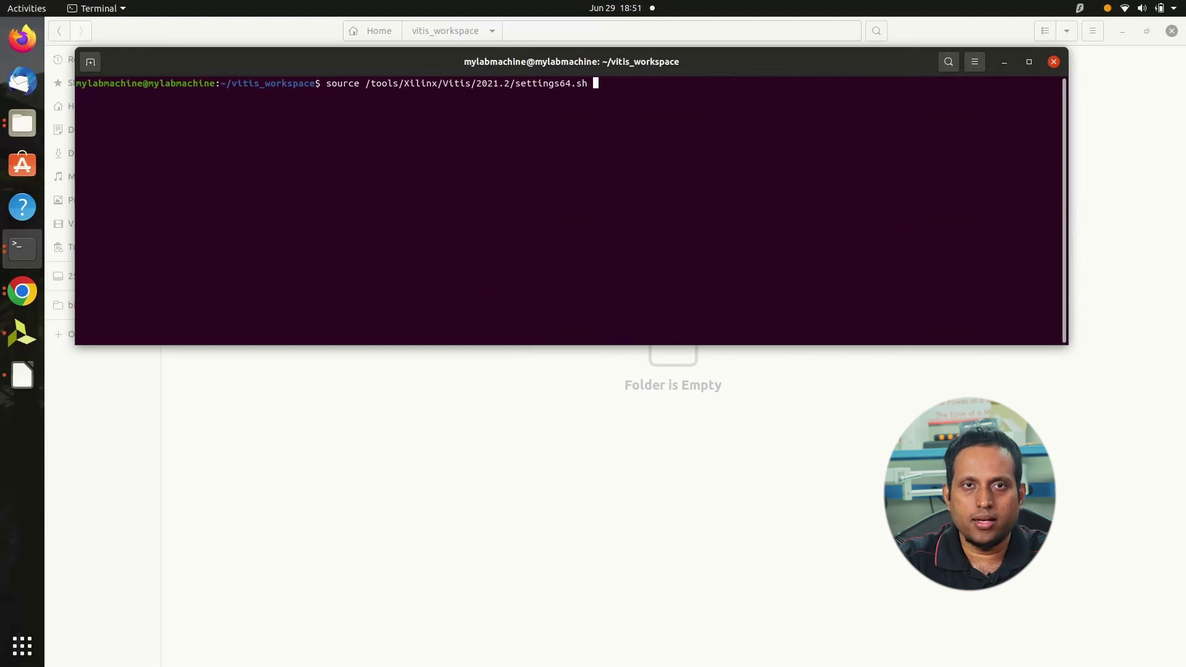
key(Return)
- Launch the Vitis IDE from the terminal with the vitis command
text(v)
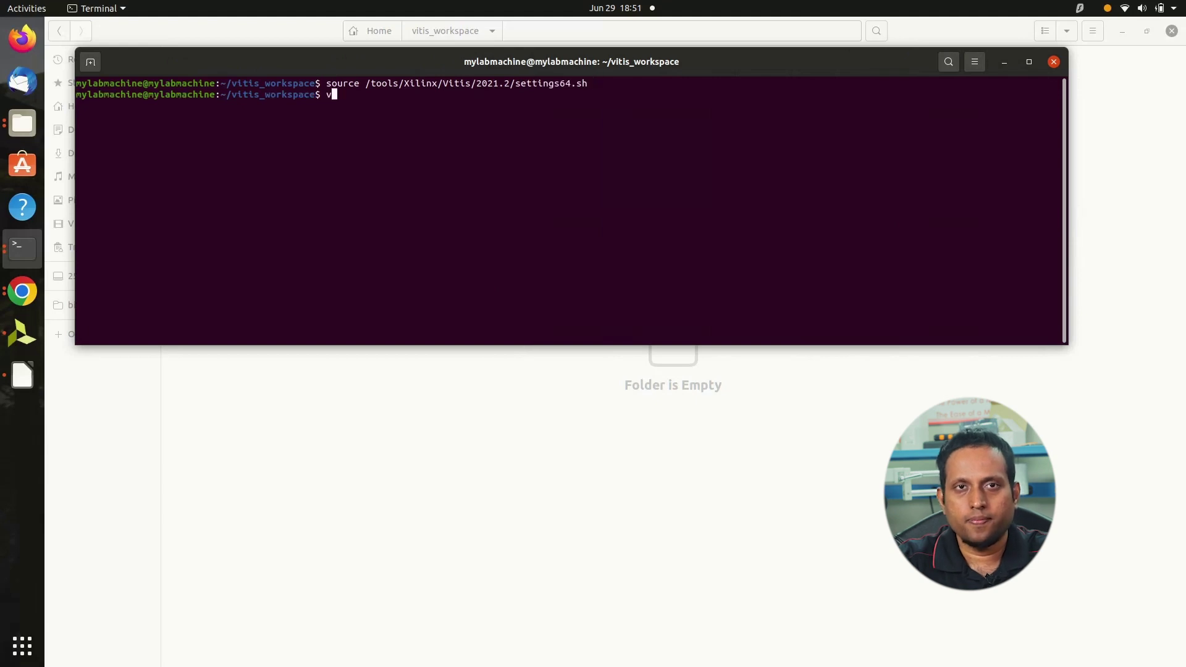
text(itis)
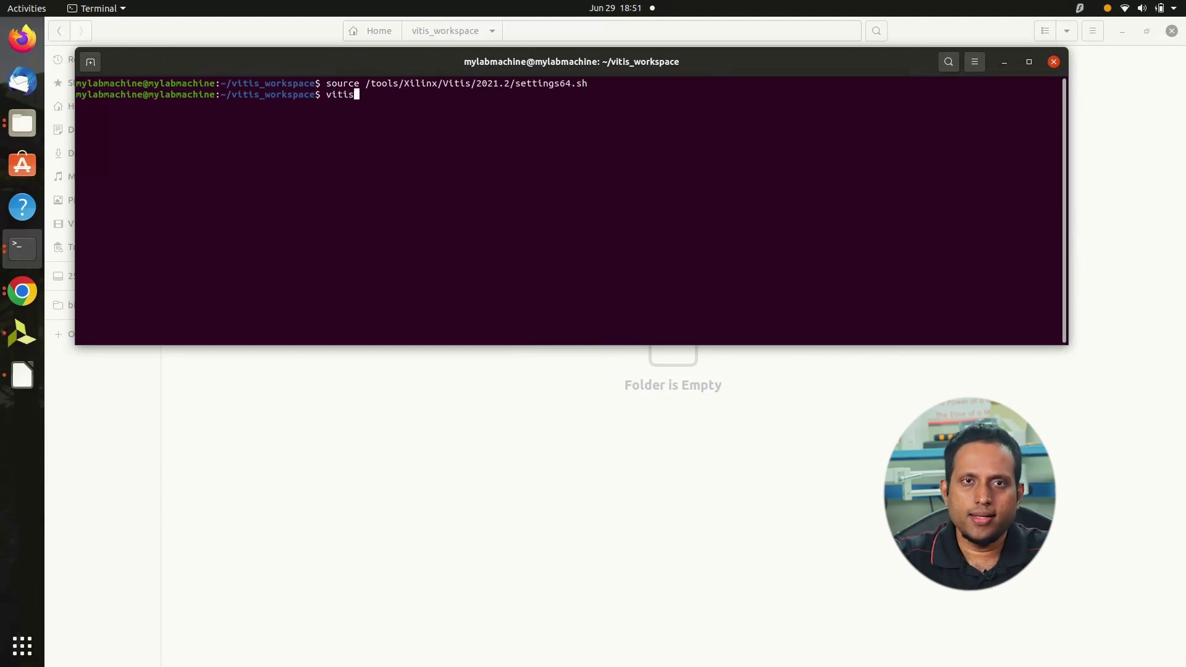
key(Return)
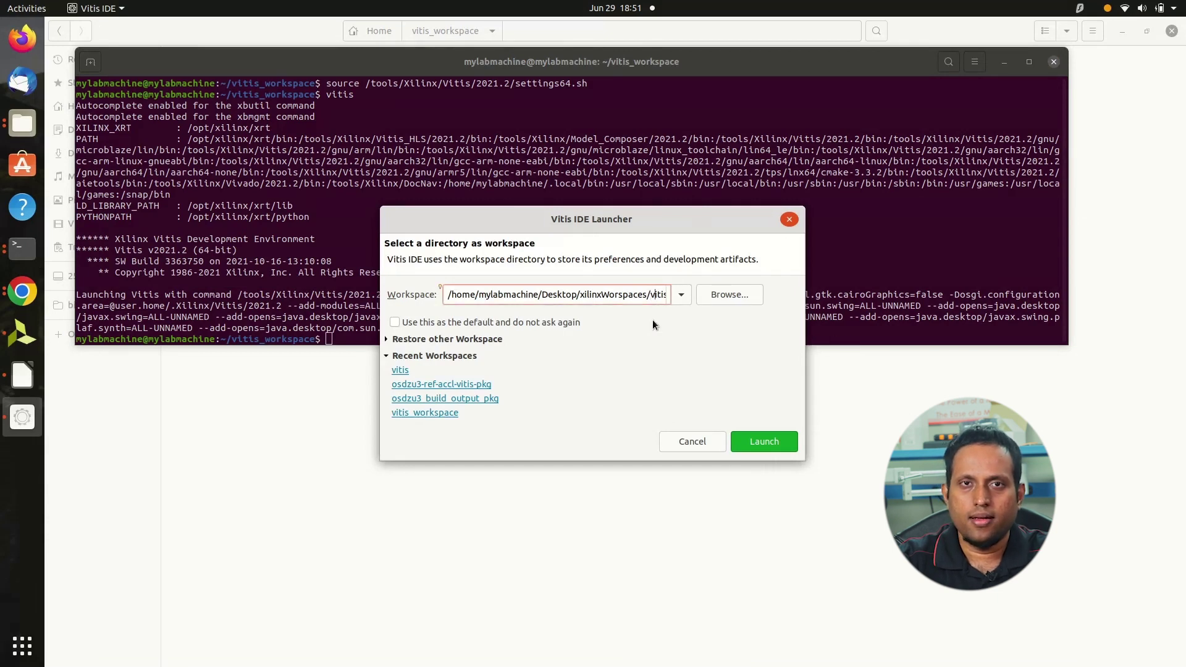
- Choose the vitis_workspace folder in the home directory as the workspace, launch the IDE and maximize its window
click(715, 293)
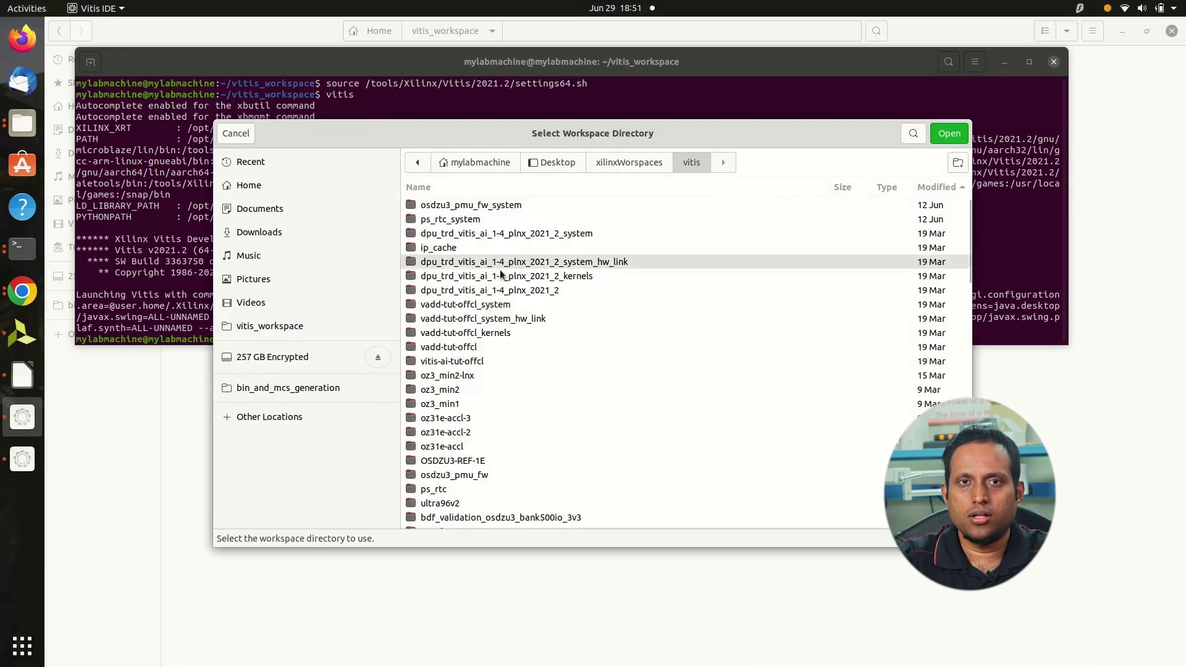
click(320, 185)
double_click(454, 204)
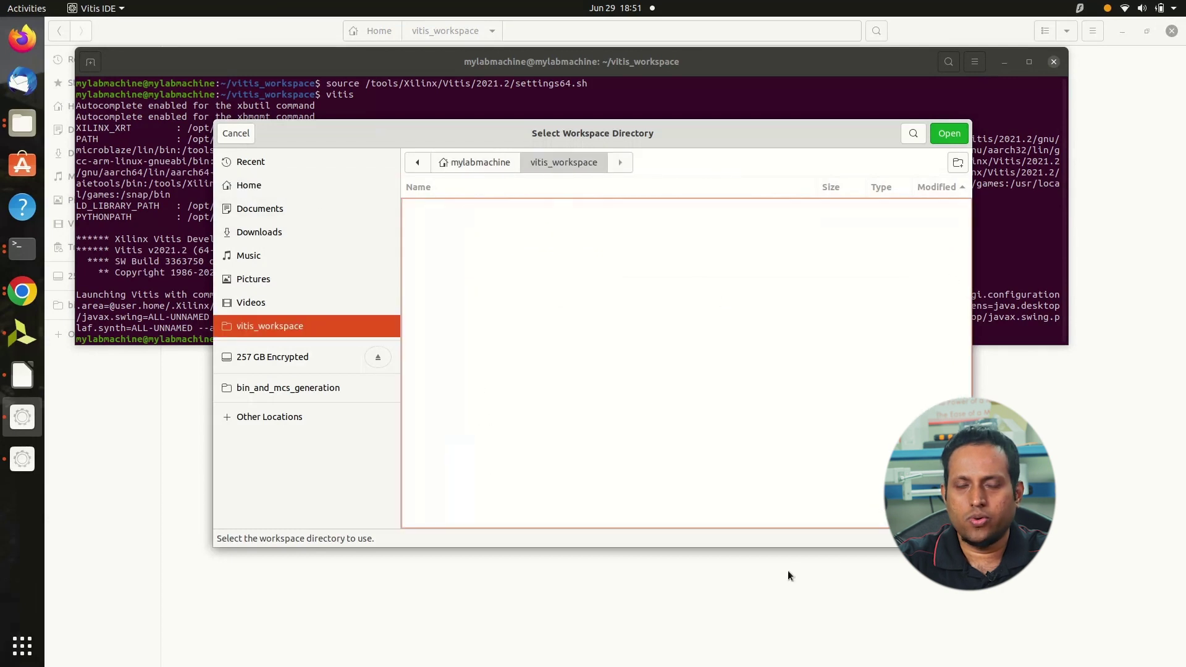
click(943, 135)
click(758, 439)
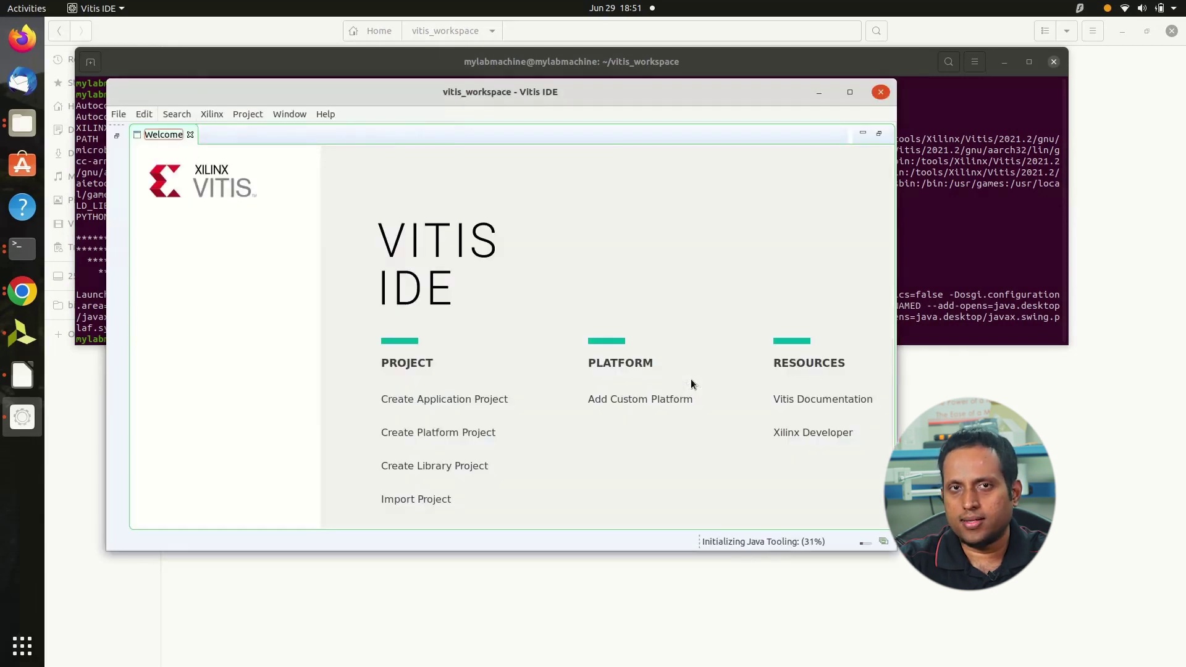
click(850, 91)
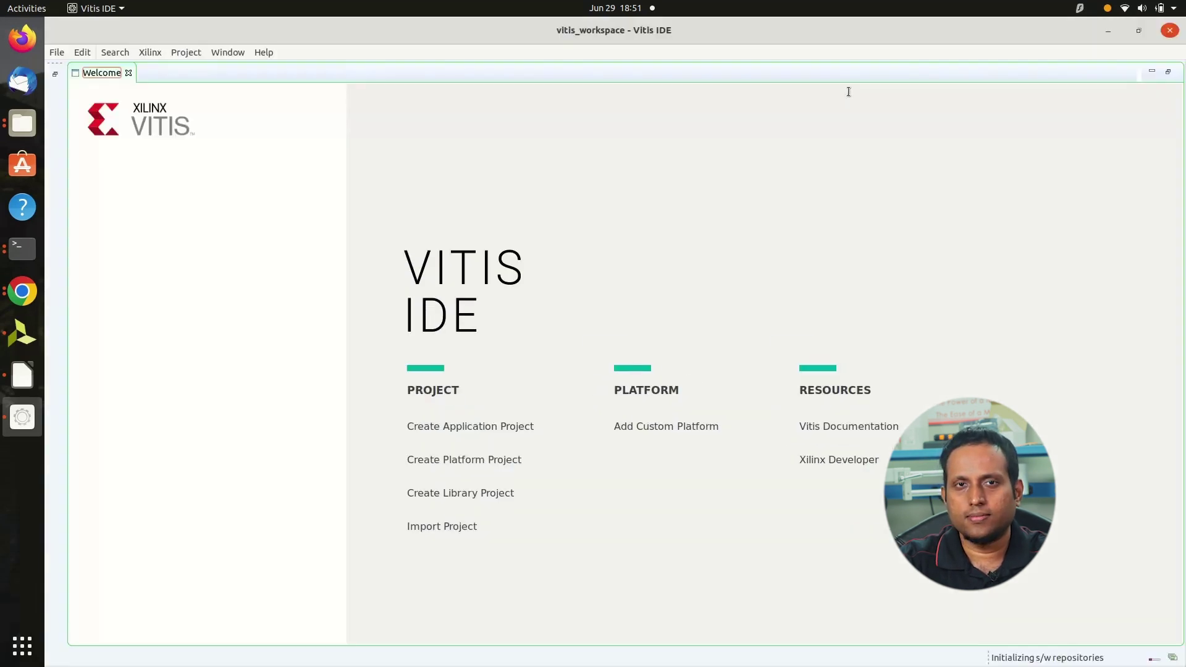
- Start a new platform project named OSDZU3_REF_PL_LED_PFM and proceed to the platform selection page
click(56, 52)
mouse_move(96, 68)
click(283, 114)
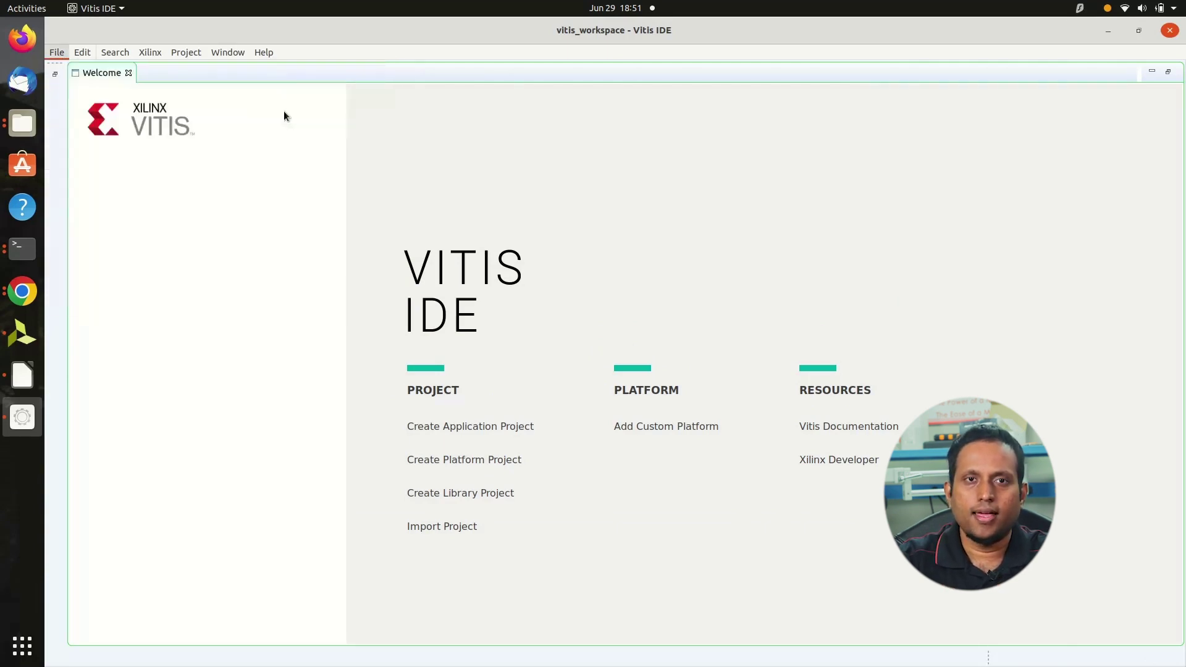
text(O)
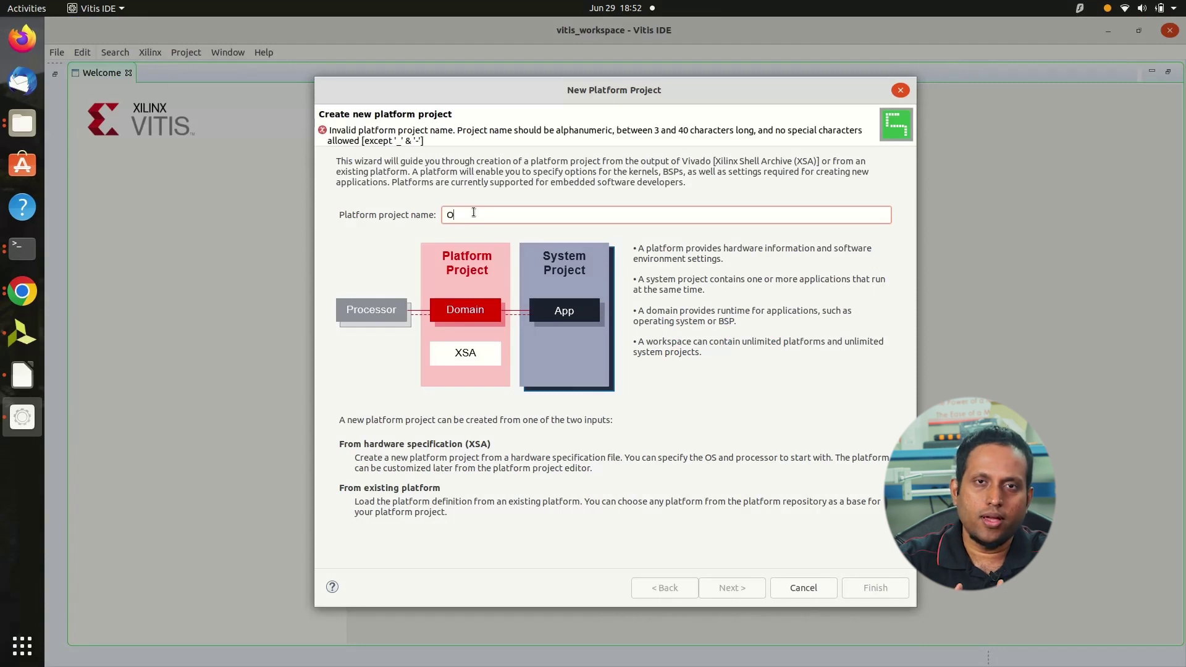
text(SDZU3_REF_PL_LED_PFM)
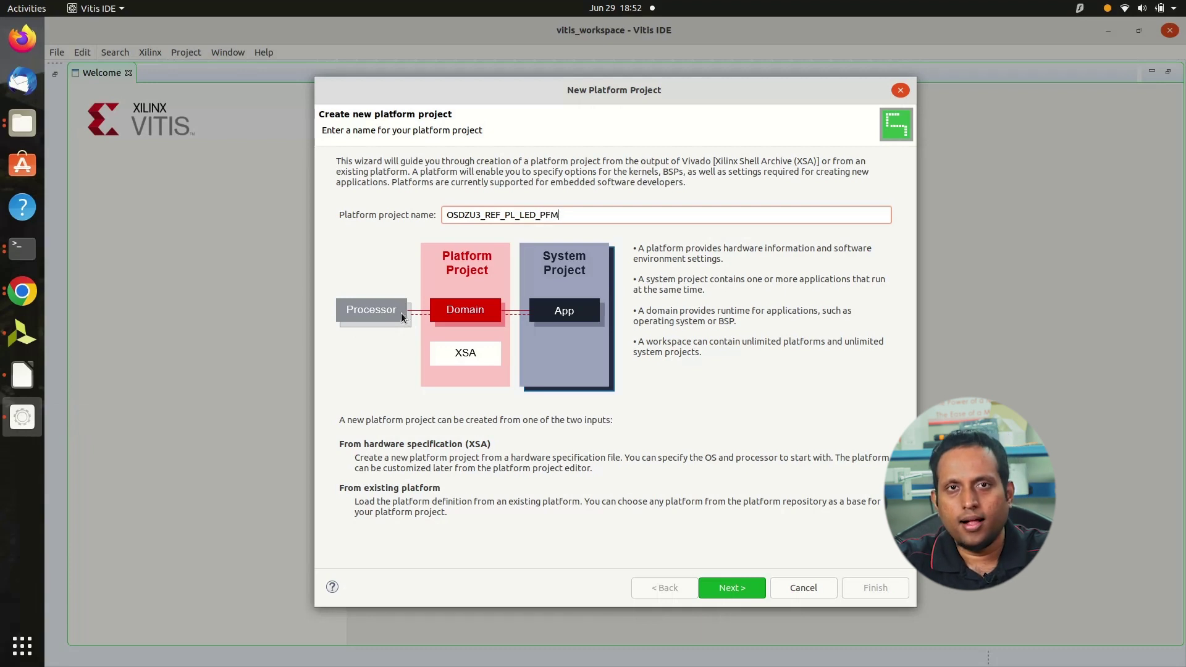
click(728, 586)
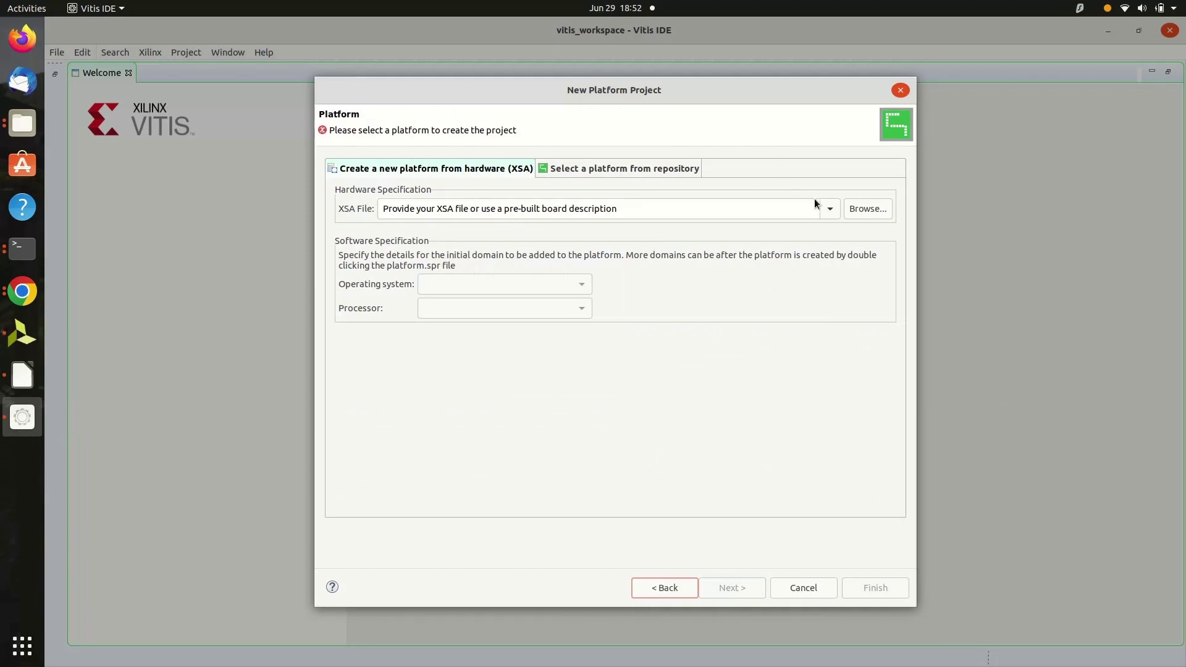
- Create the platform project from OSDZU3_REF_PL_LED_HW.xsa in vivado_workspace/PL LED Blinky, with standalone on psu_cortexa53_0 and boot components generated
click(832, 208)
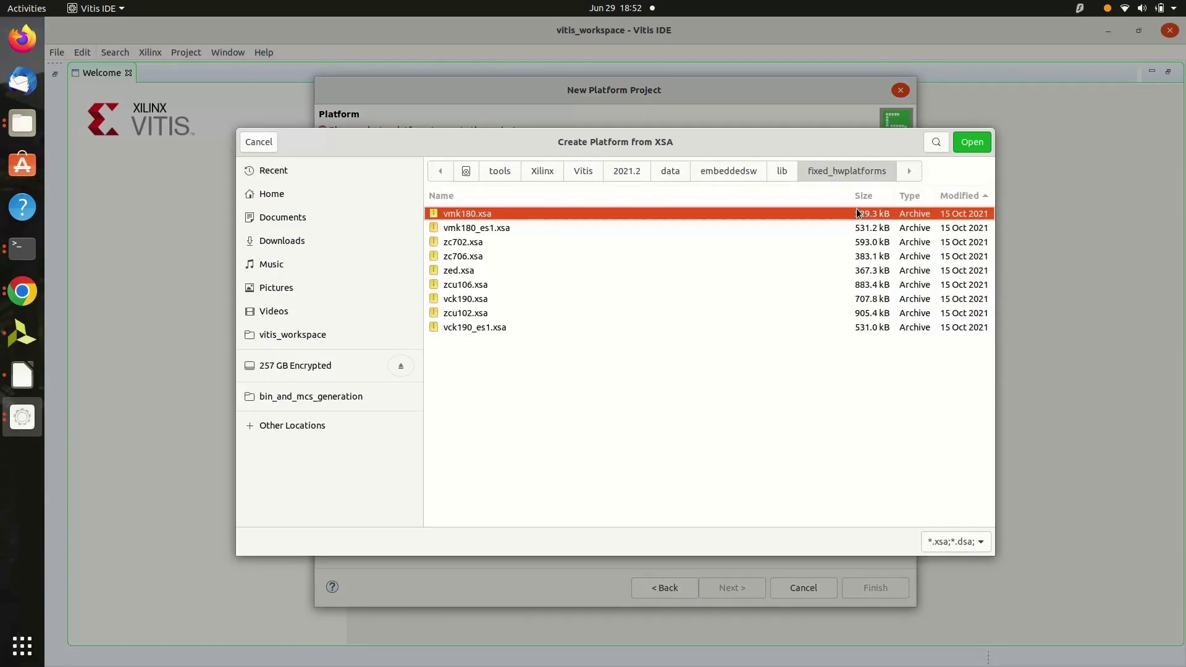
click(284, 187)
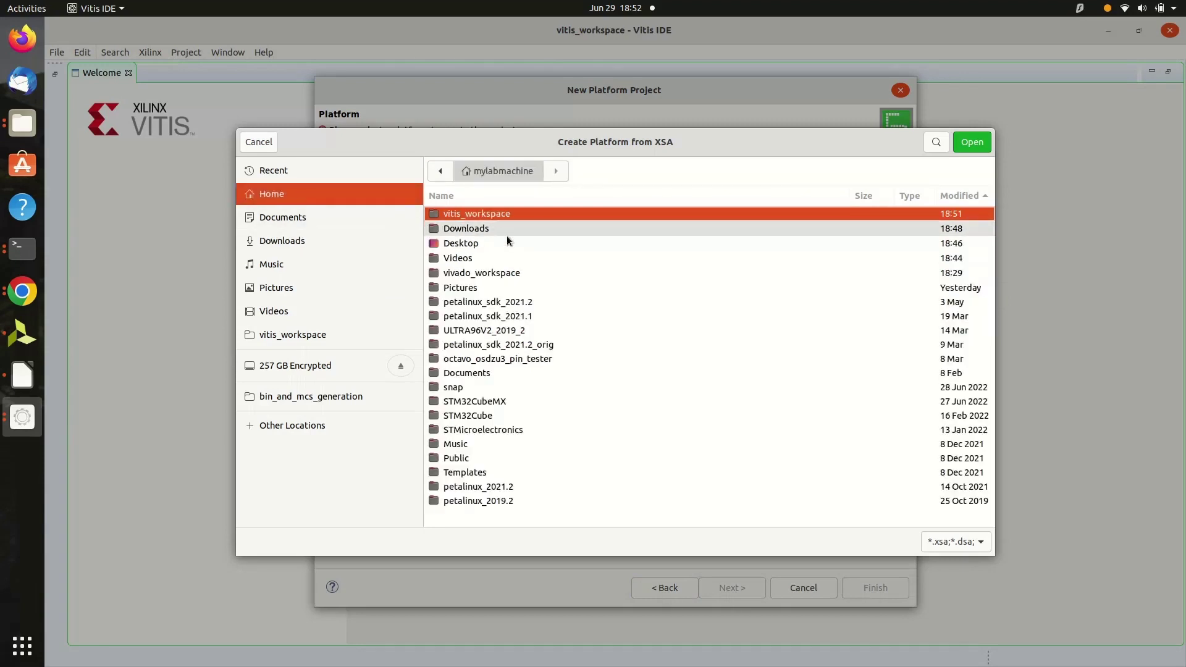
double_click(505, 272)
double_click(487, 213)
click(516, 316)
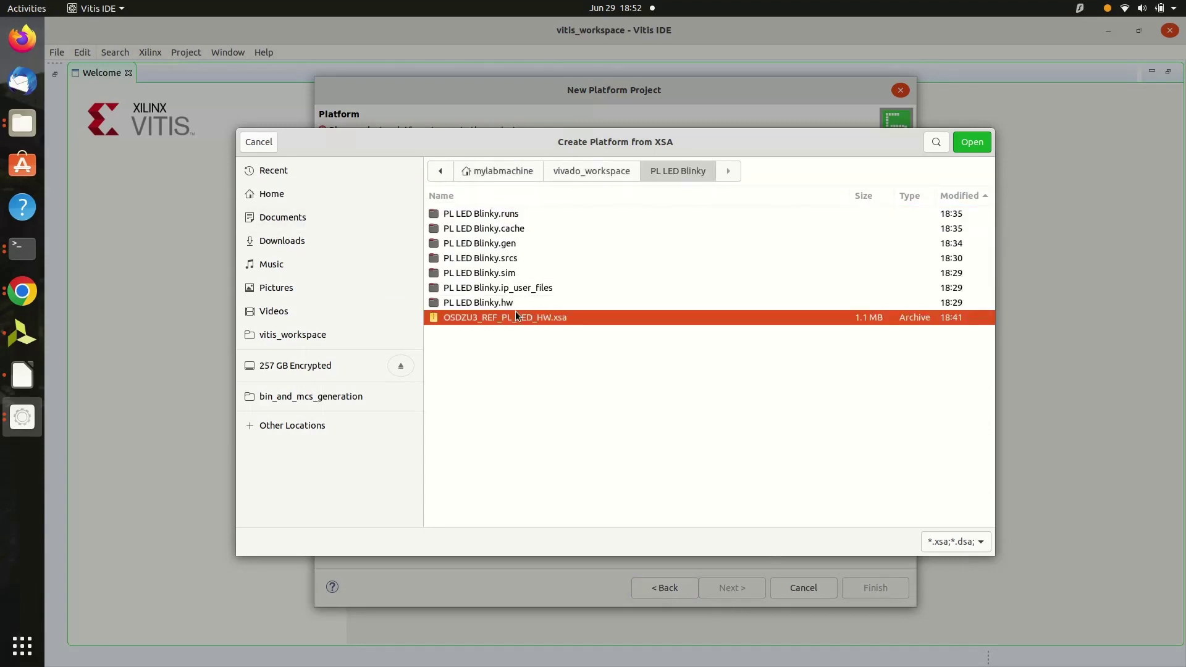
click(966, 139)
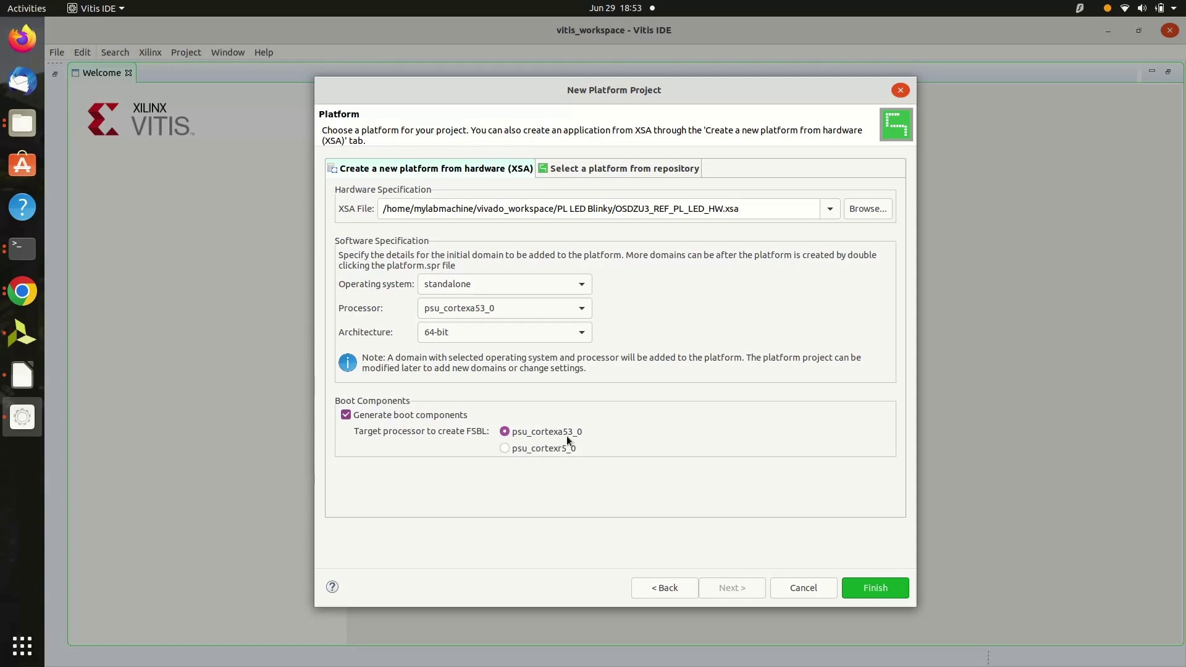
key(Return)
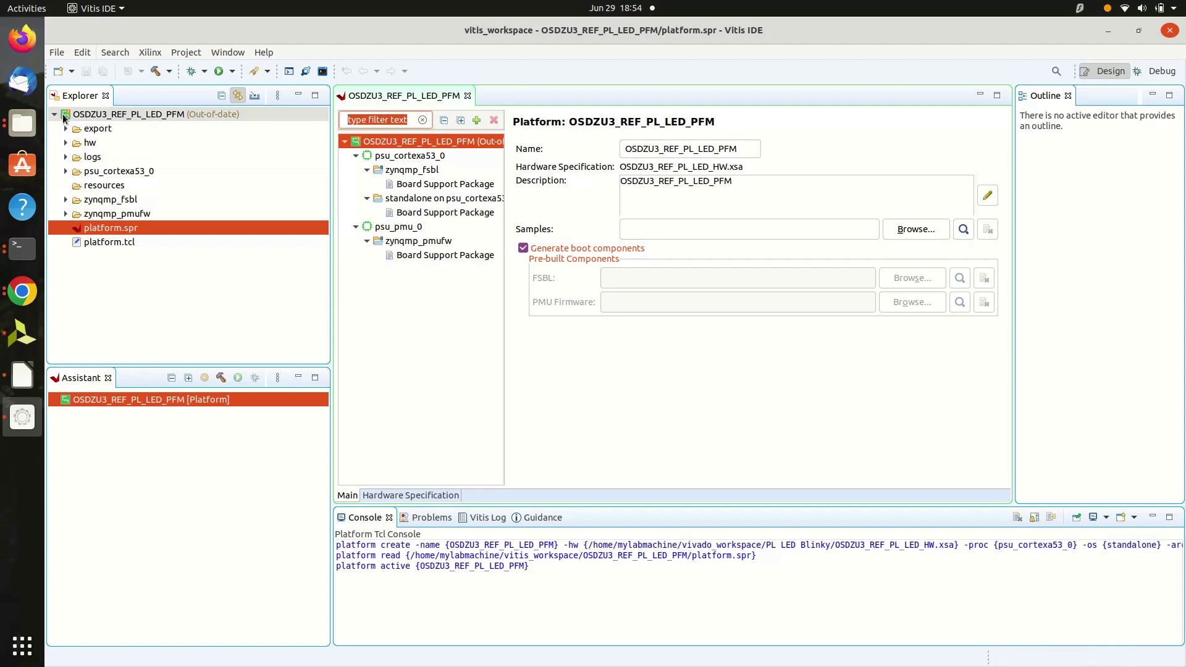
- Build the OSDZU3_REF_PL_LED_PFM platform project and check the build result in the console
right_click(96, 117)
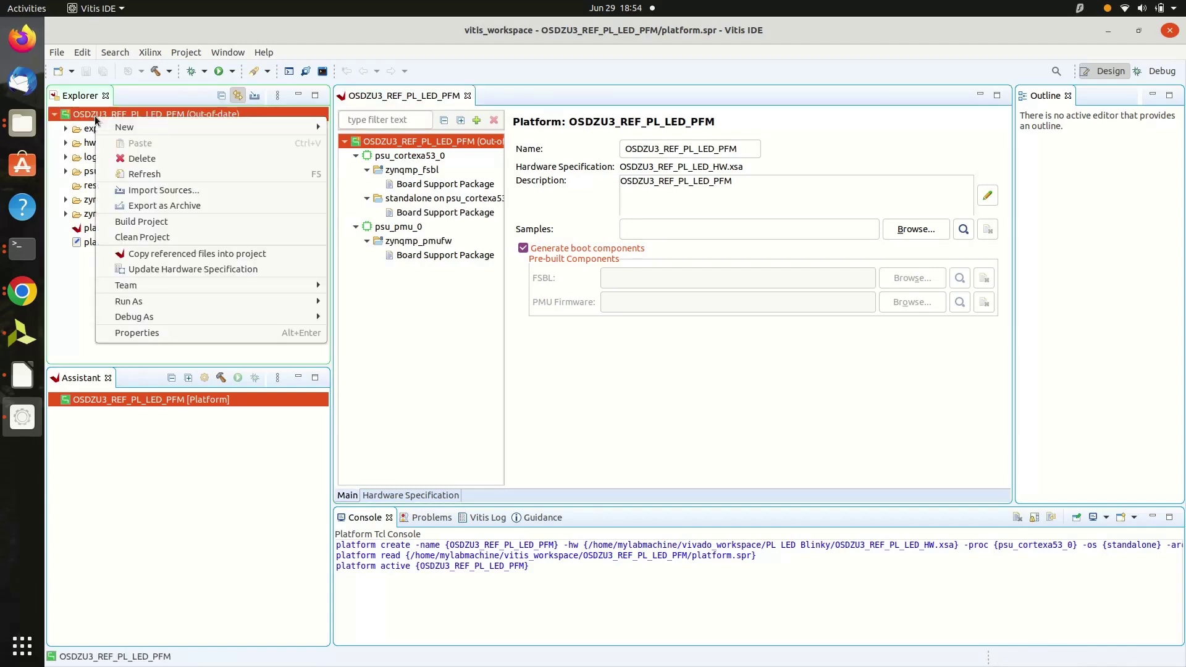
click(136, 223)
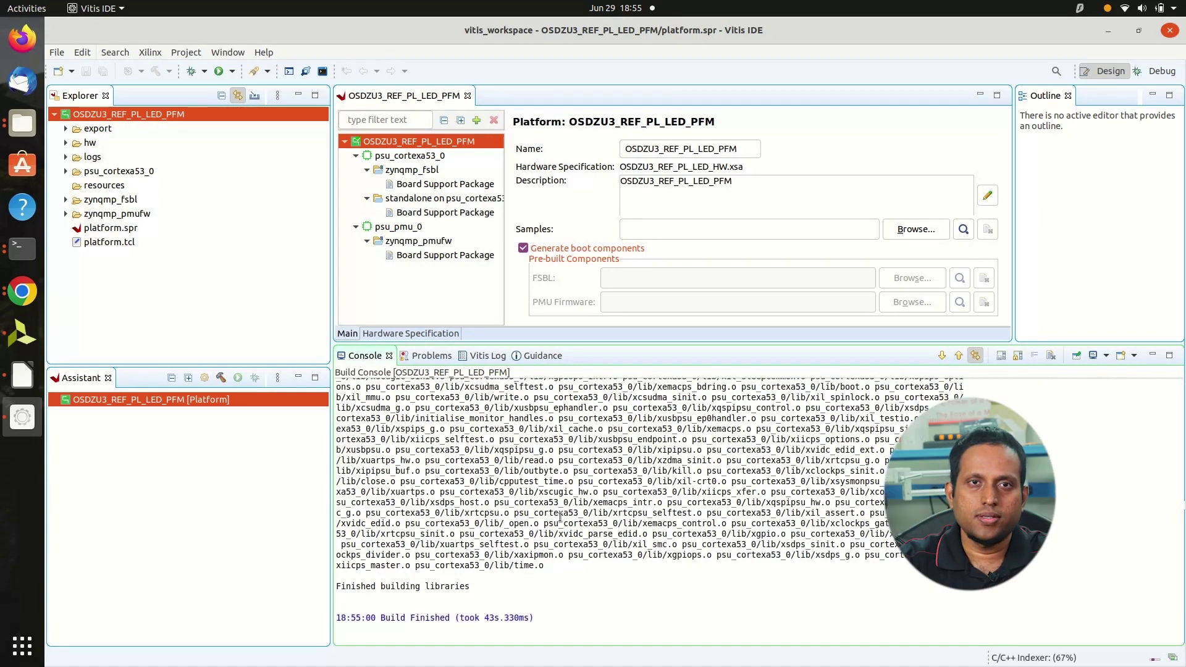
drag(336, 618, 535, 620)
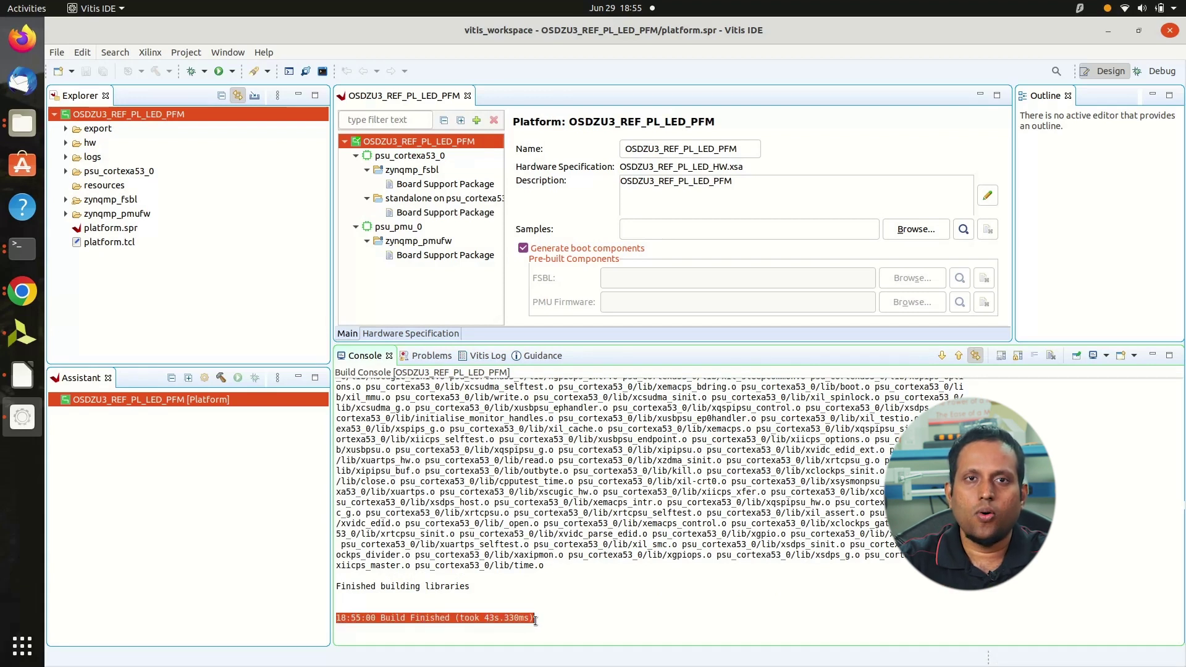
- Review the stdin and stdout peripheral settings in the zynqmp_fsbl domain's board support package
click(118, 227)
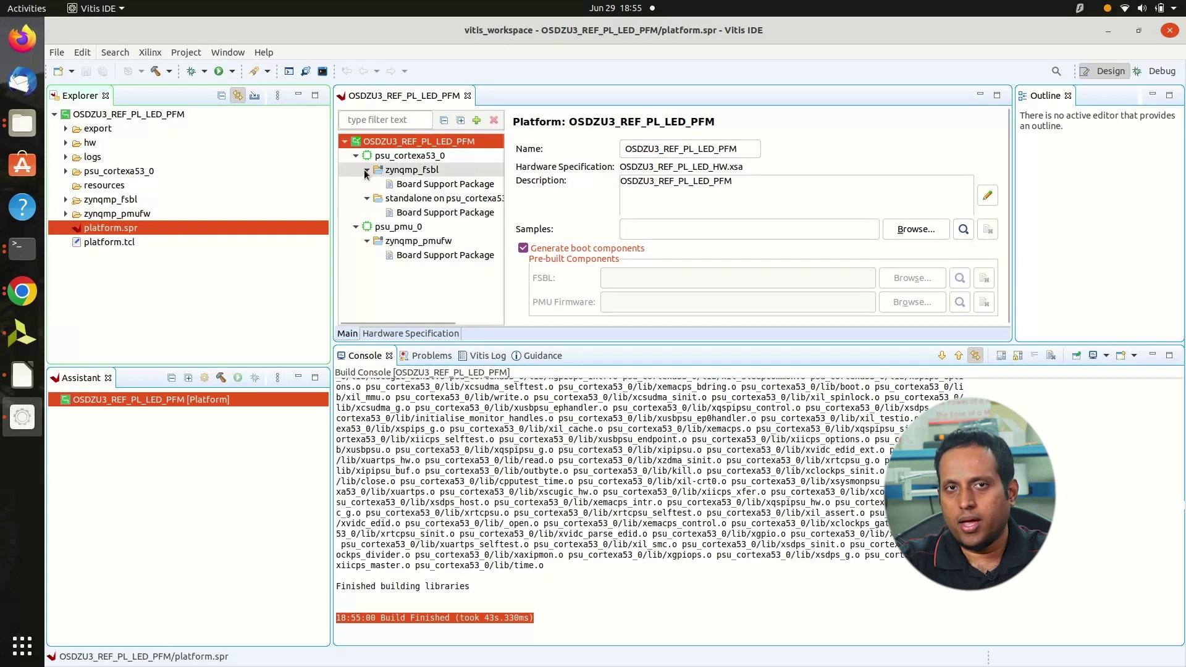
click(396, 170)
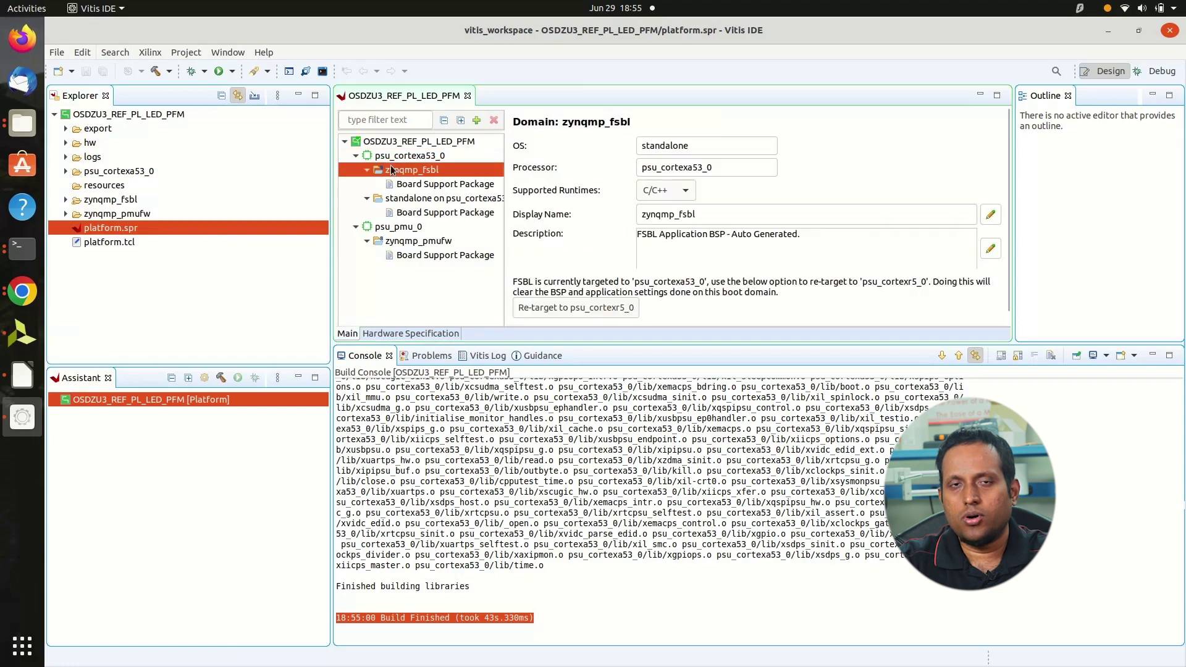
click(428, 184)
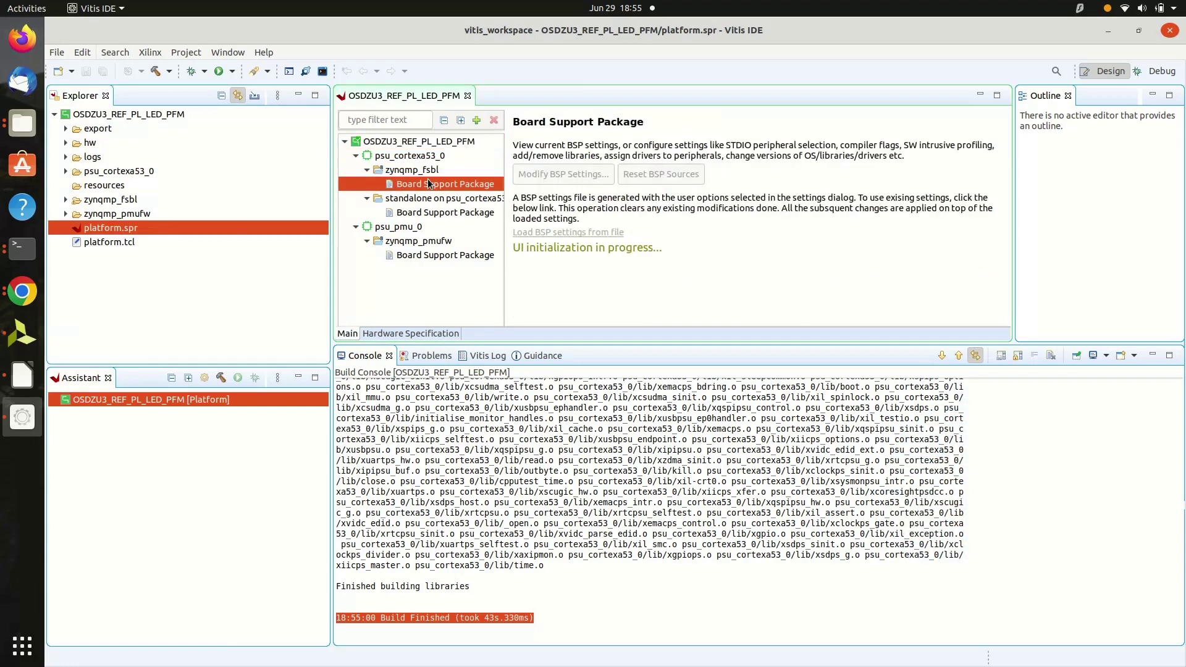
click(539, 175)
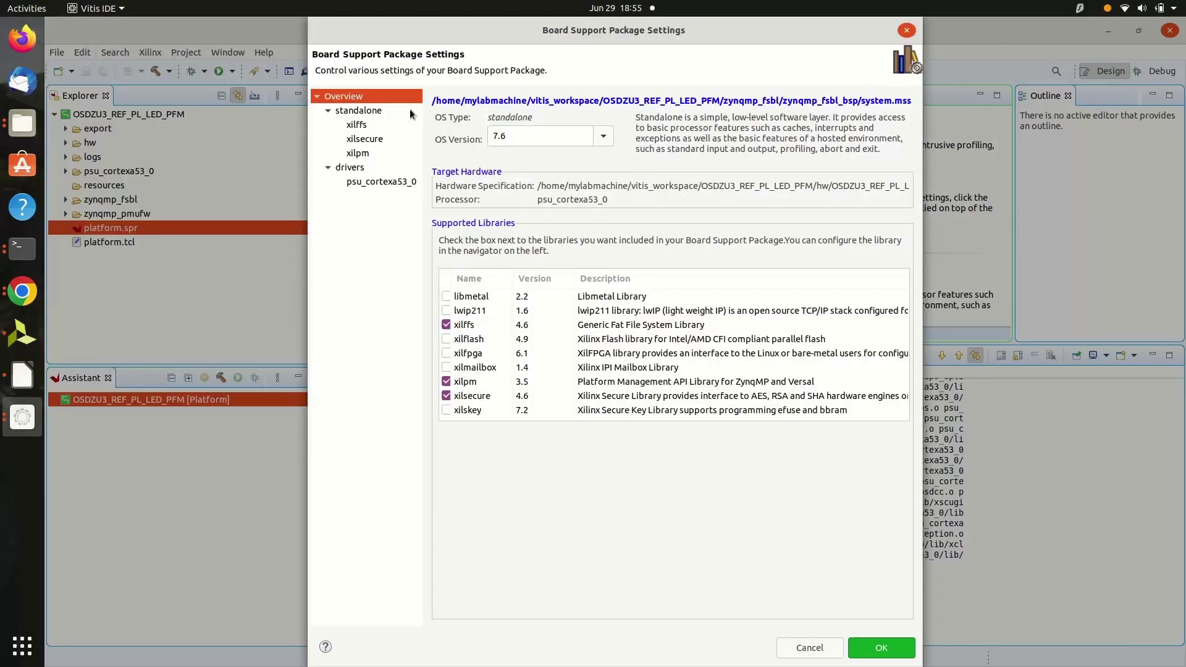
click(367, 111)
click(479, 205)
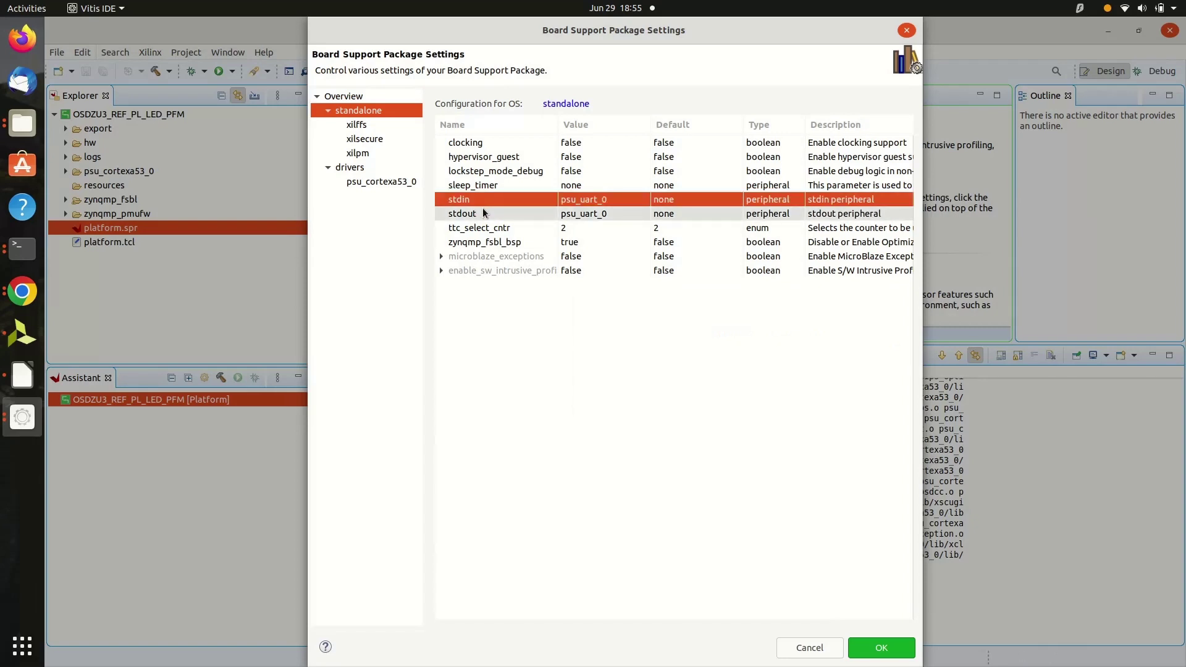
click(484, 213)
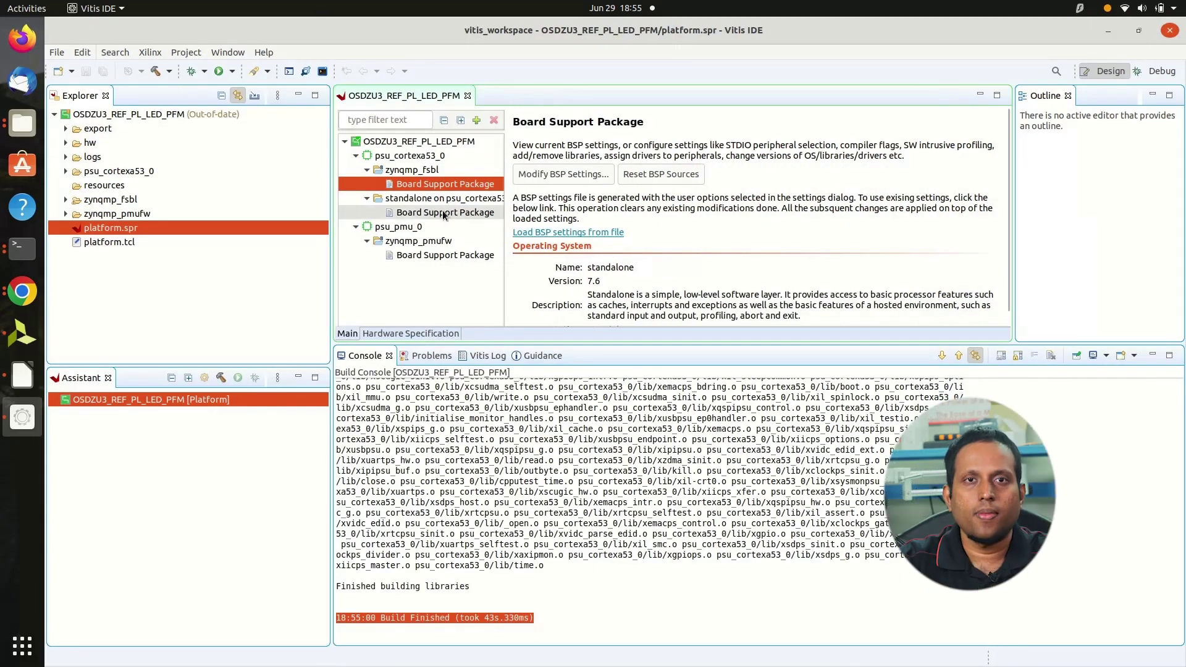
- Review the stdin and stdout peripheral settings in the board support package of the standalone domain on psu_cortexa53_0
drag(505, 272, 550, 272)
click(465, 212)
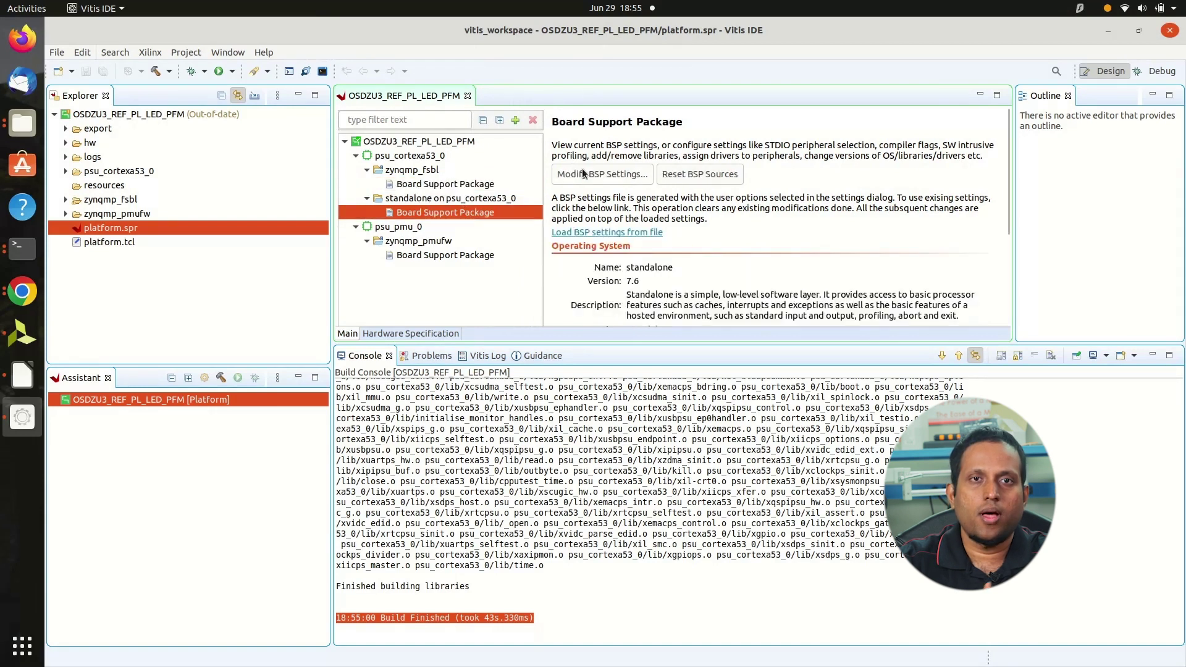
click(581, 172)
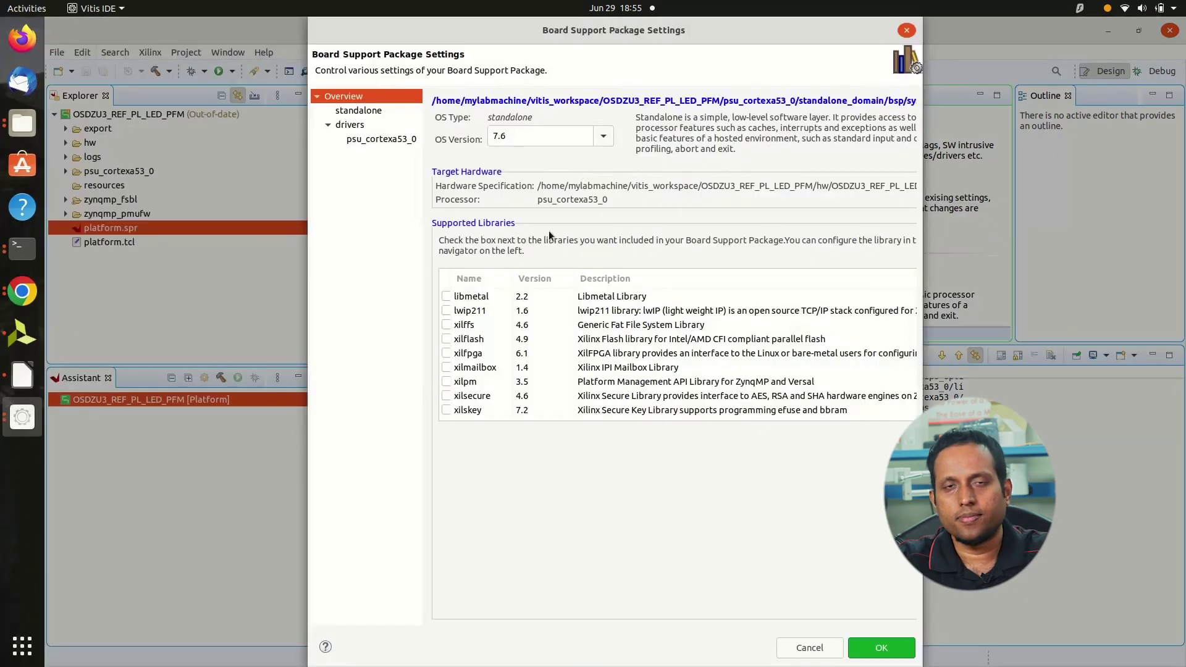
click(358, 112)
click(584, 199)
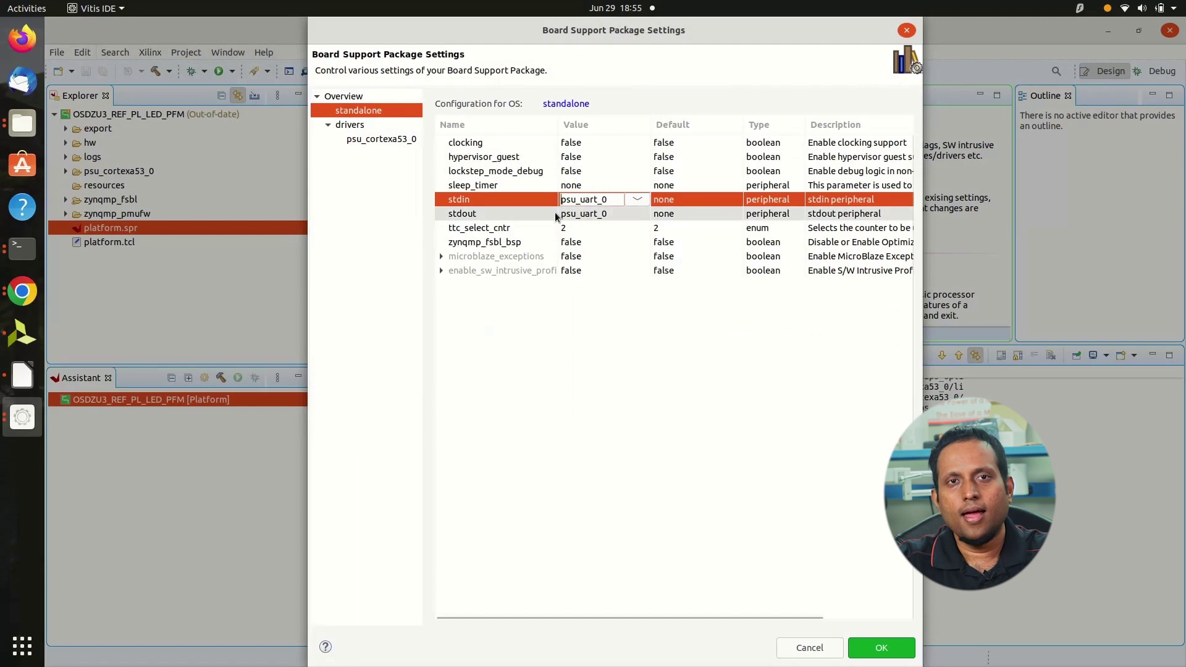
click(584, 213)
click(863, 647)
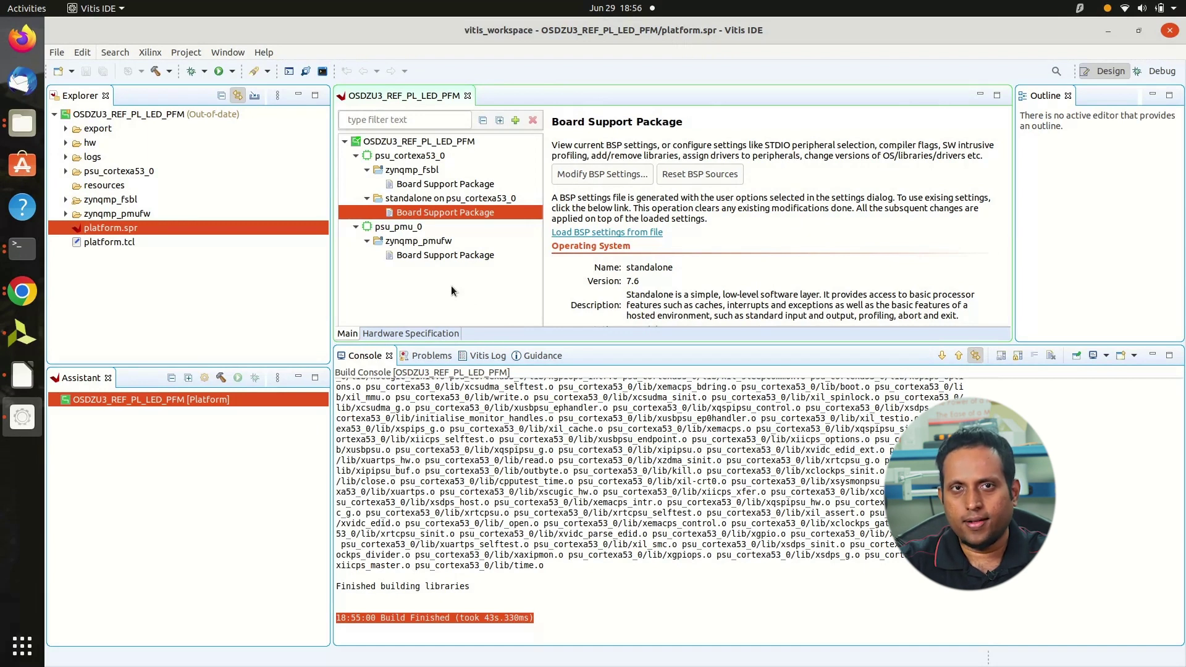
- Start a new application project based on the OSDZU3_REF_PL_LED_PFM platform and proceed to the project details
click(55, 55)
mouse_move(81, 70)
click(271, 72)
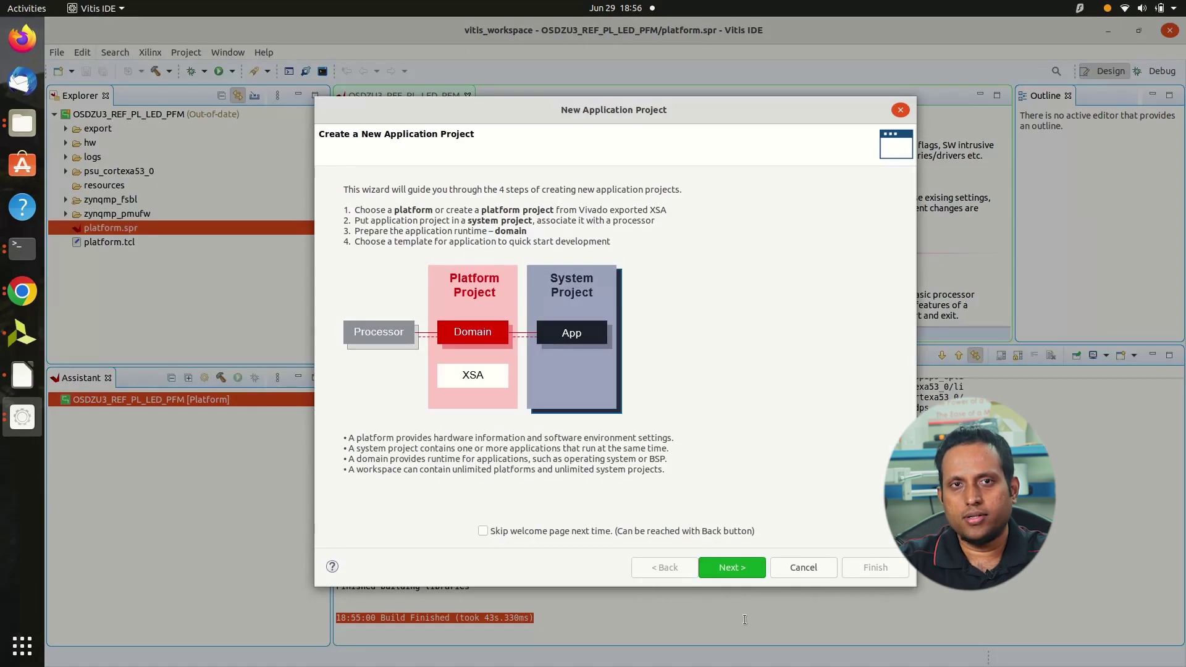
click(734, 571)
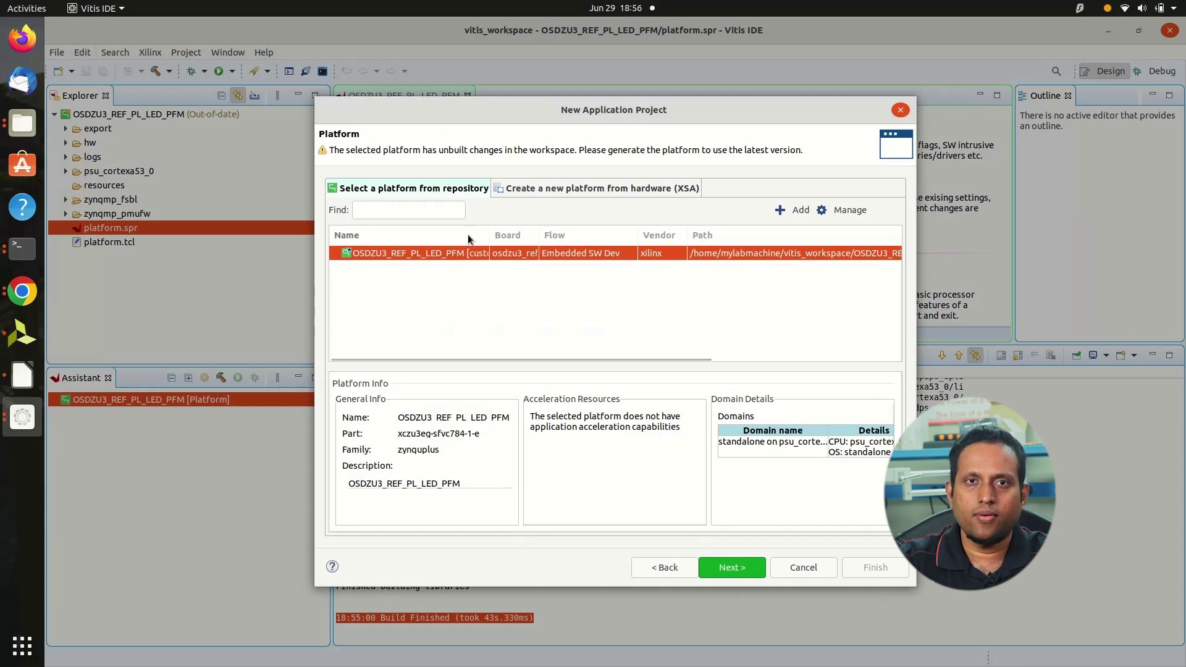
drag(490, 235, 527, 234)
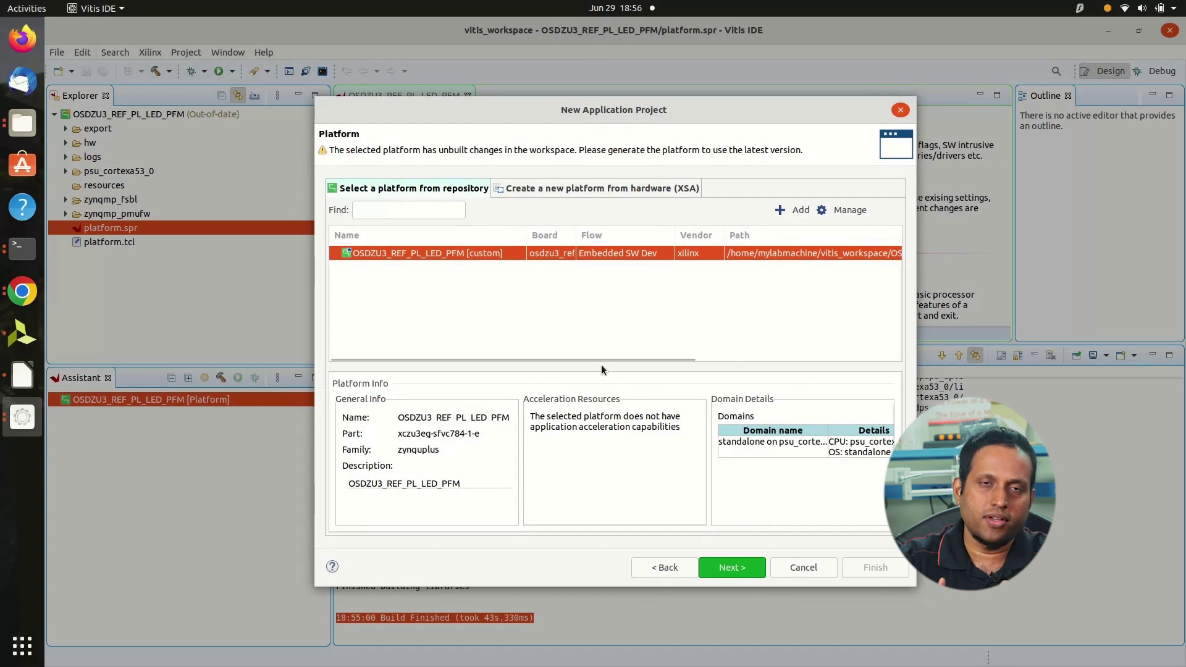
click(719, 566)
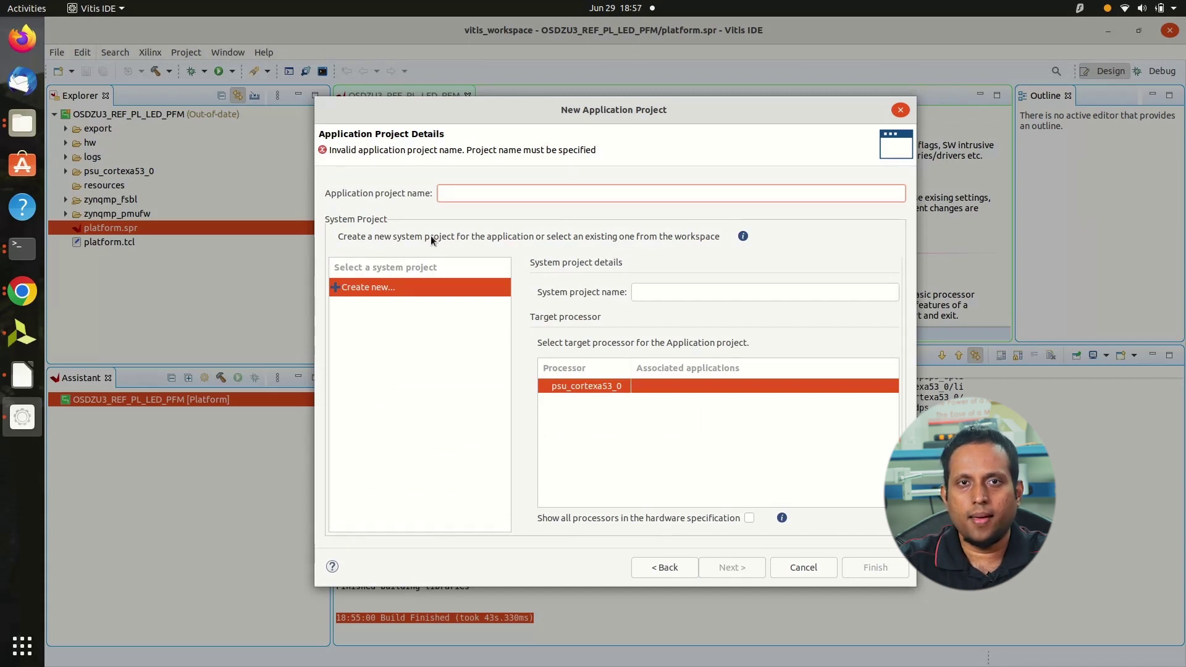
- Create the application project as PL_LED_Blinky in the standalone on psu_cortexa53_0 domain, using the Hello World template
text(PL)
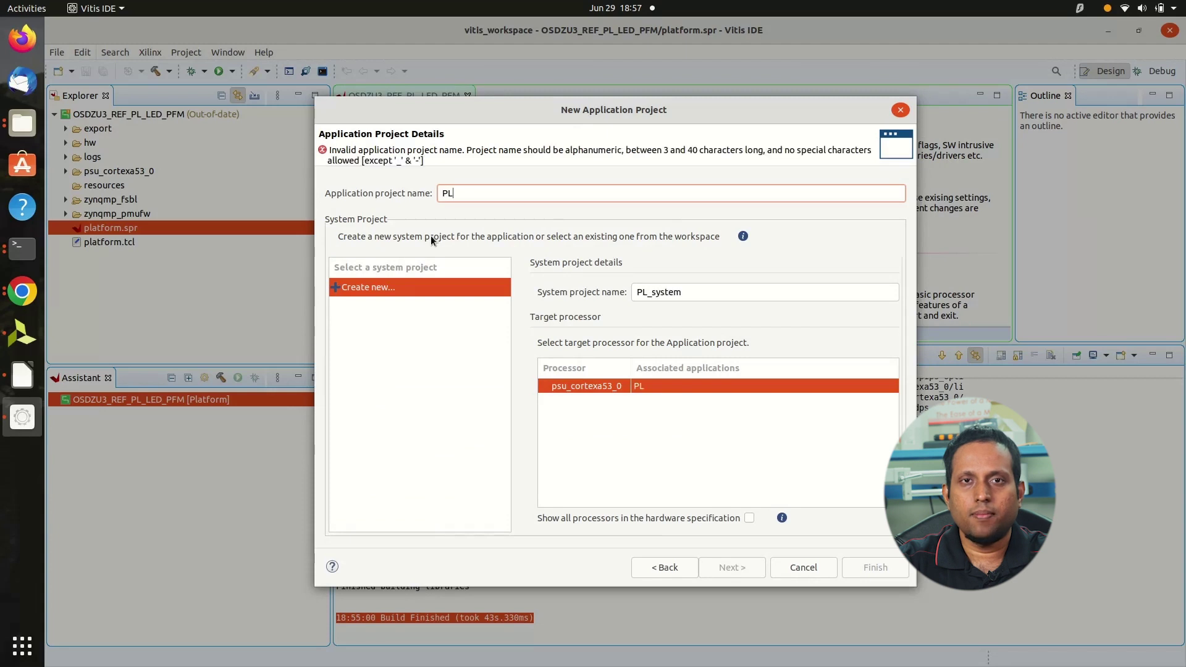
text(_LED_)
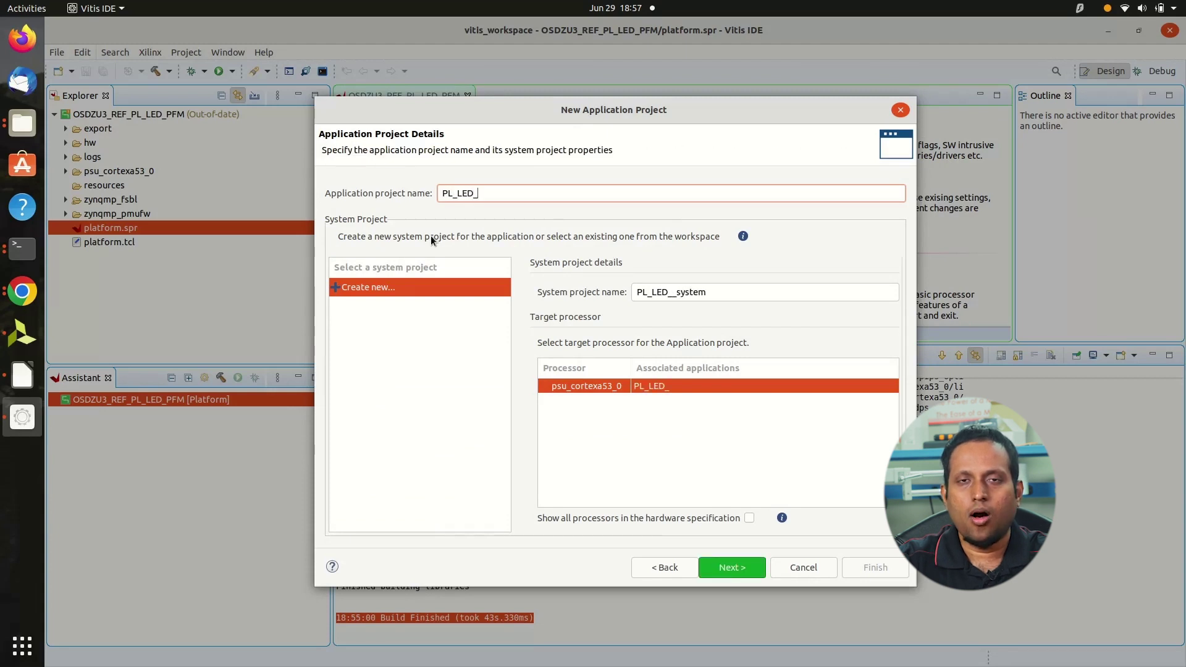
text(Blinky)
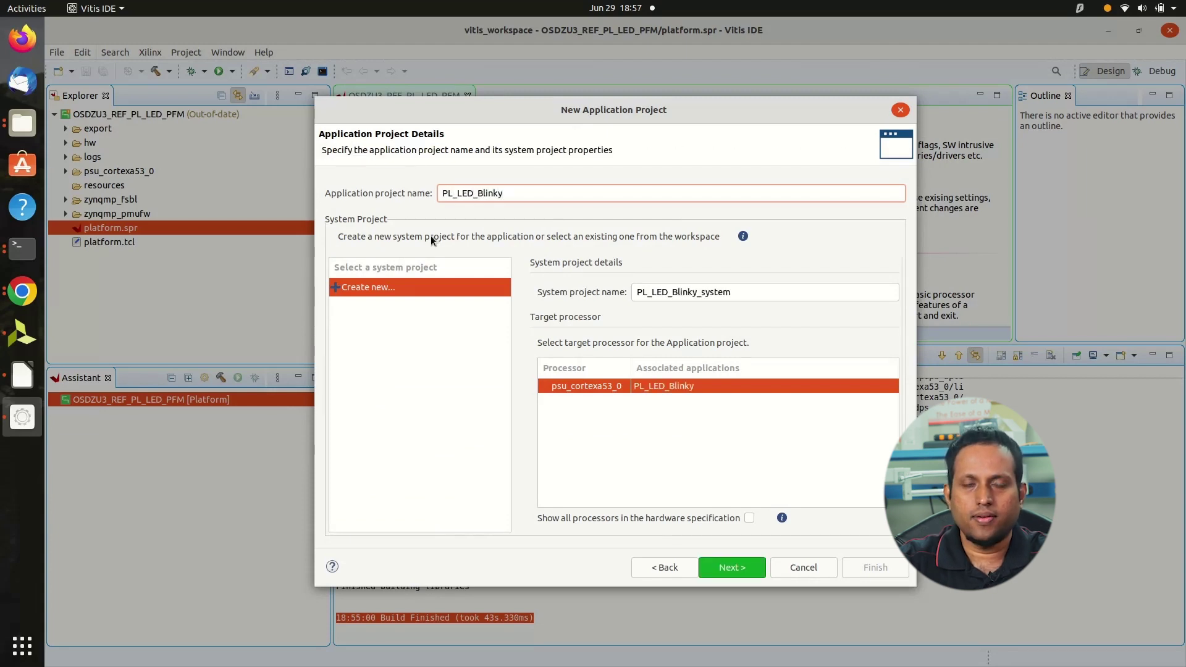
click(715, 567)
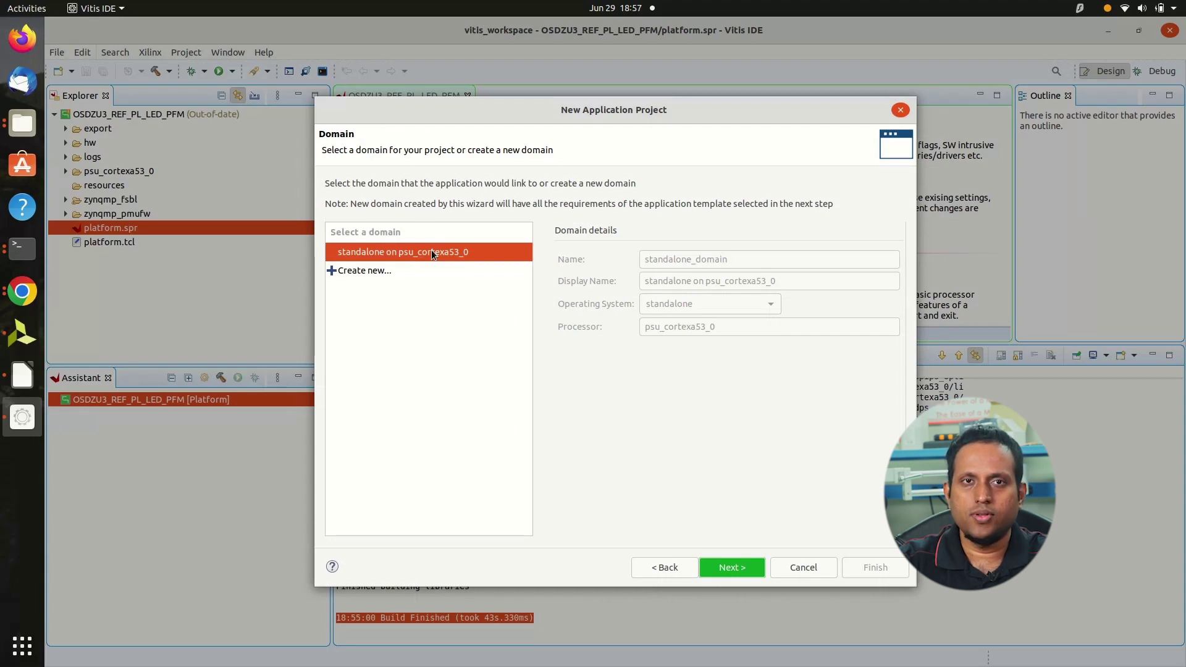
click(728, 568)
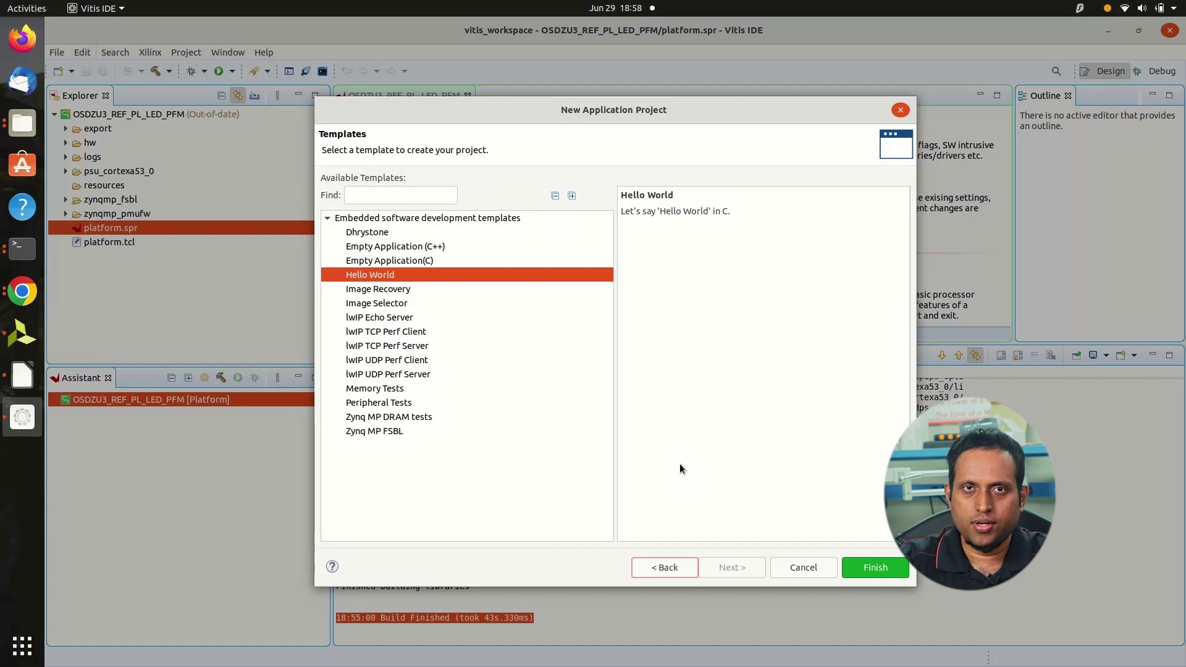
click(857, 561)
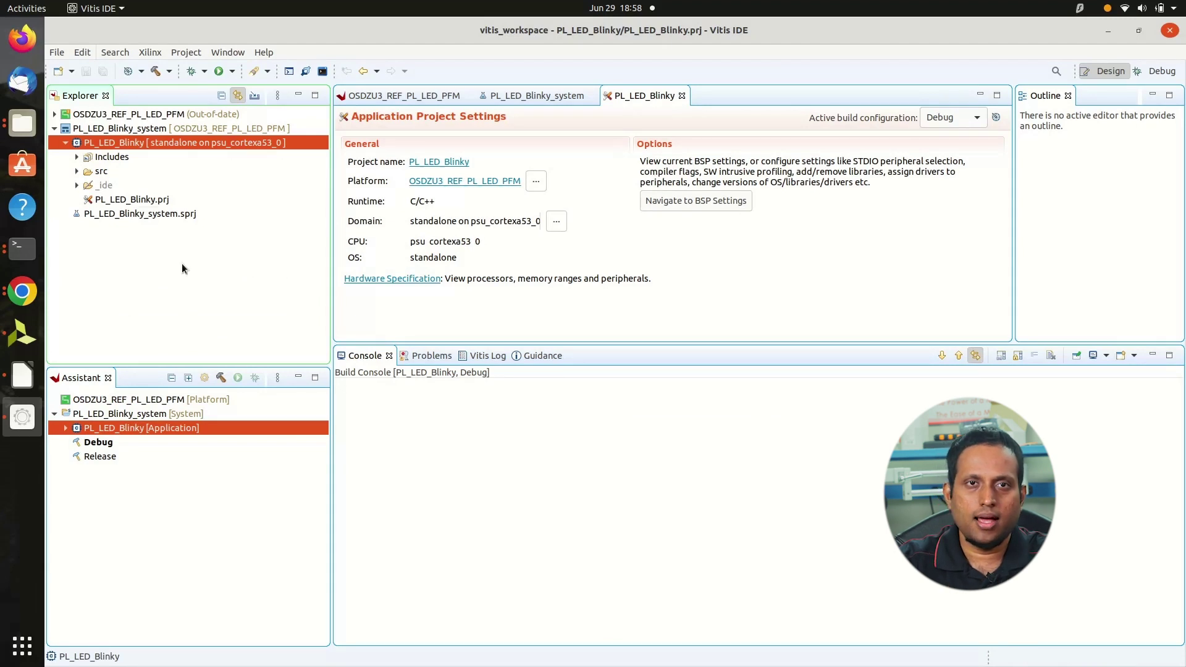
- Build the PL_LED_Blinky application project
right_click(165, 142)
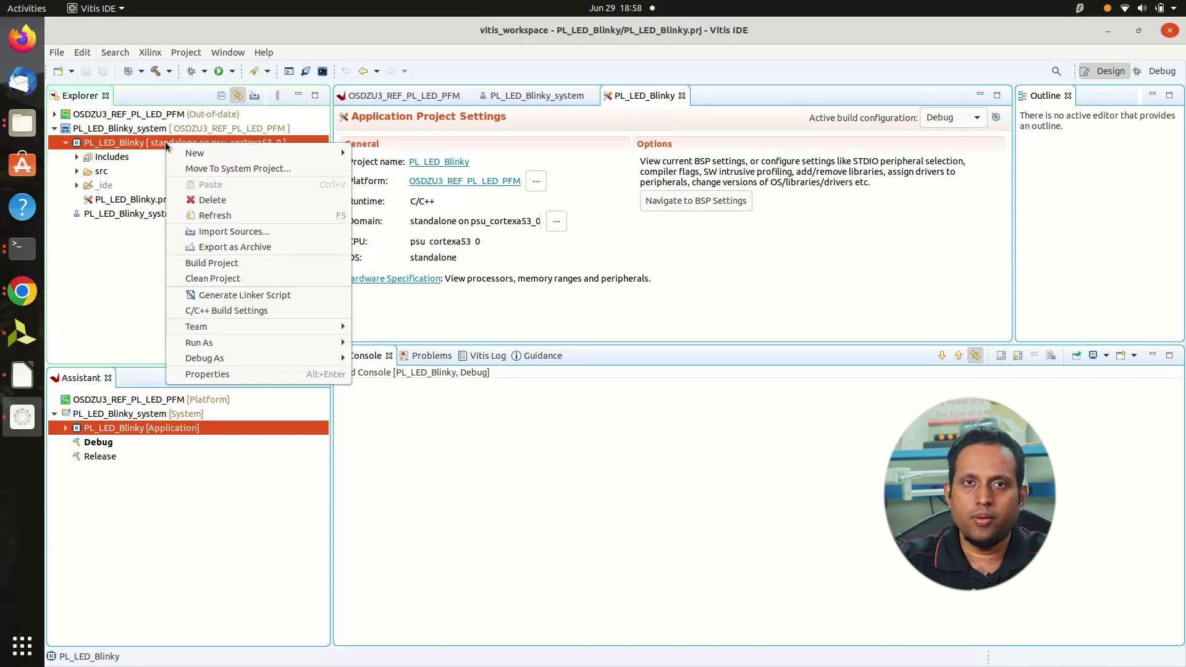
click(217, 265)
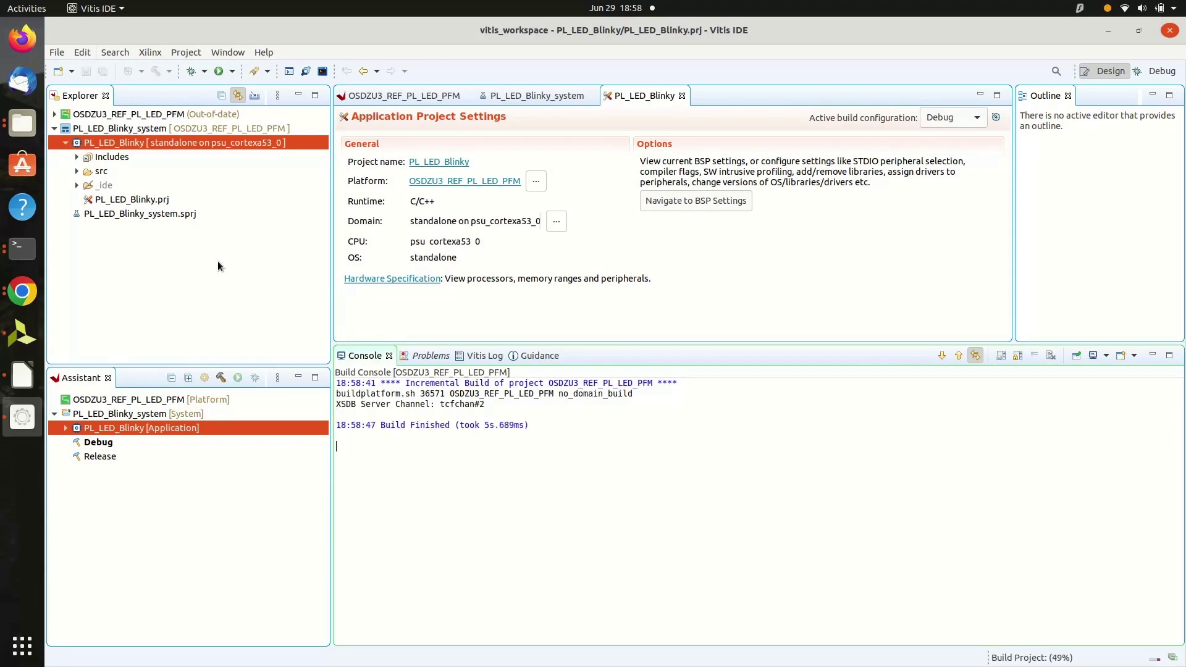